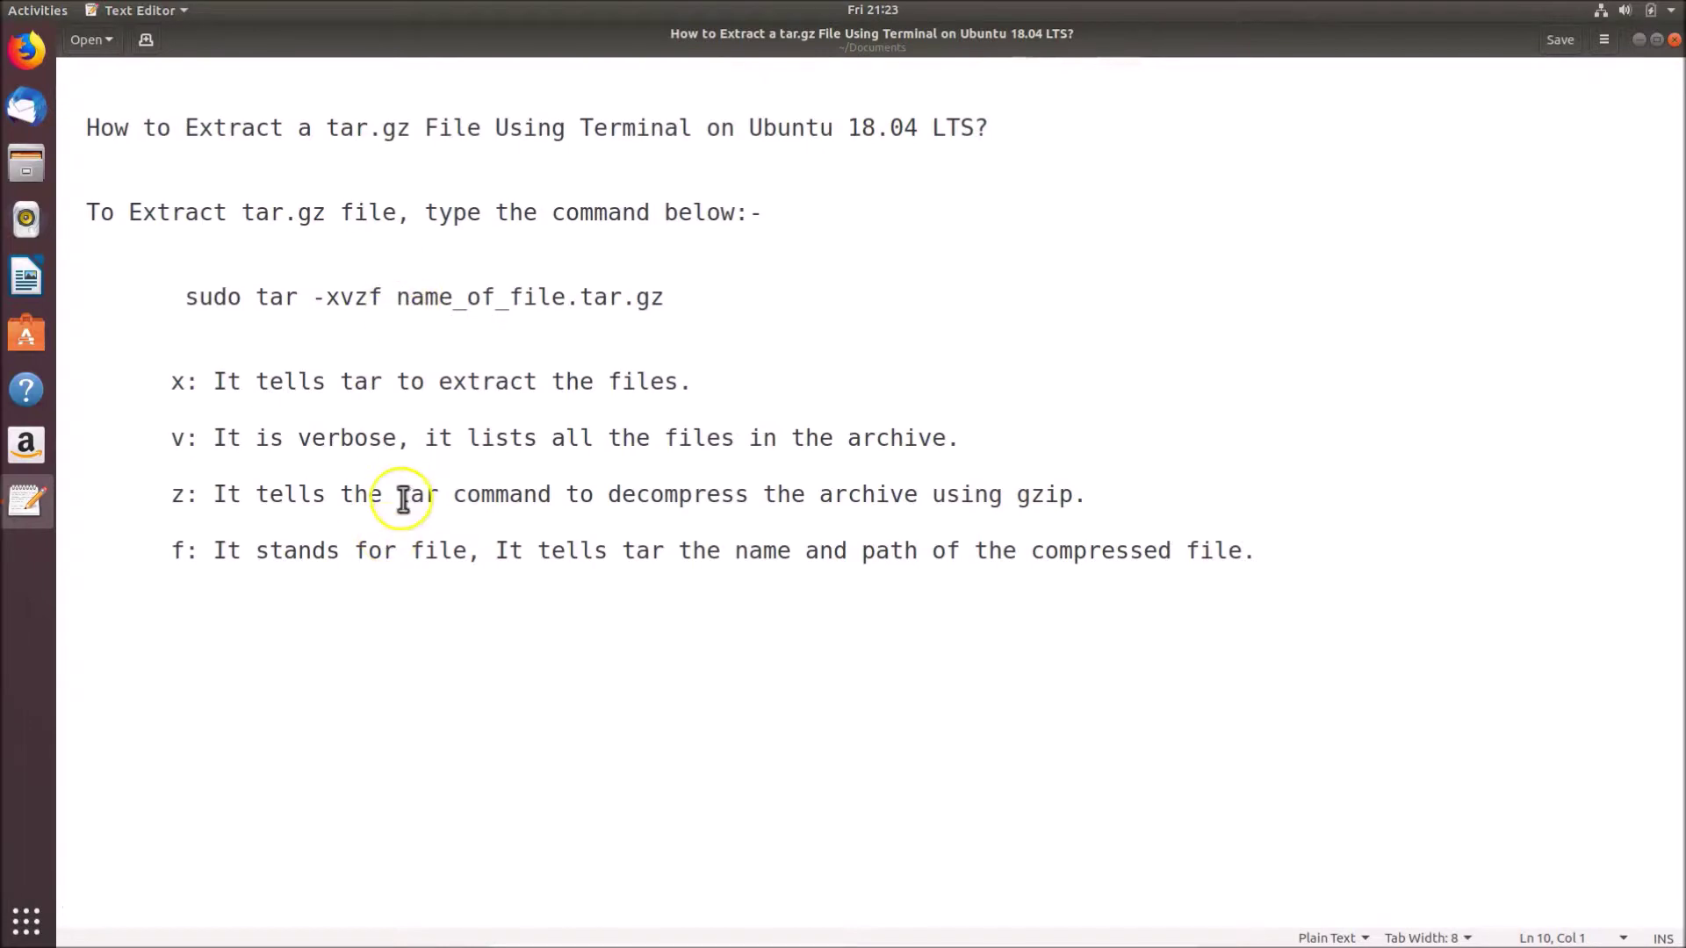
Briefly reveal the desktop, then shrink the notes window, move it right, and open the desktop menu.
click(1636, 40)
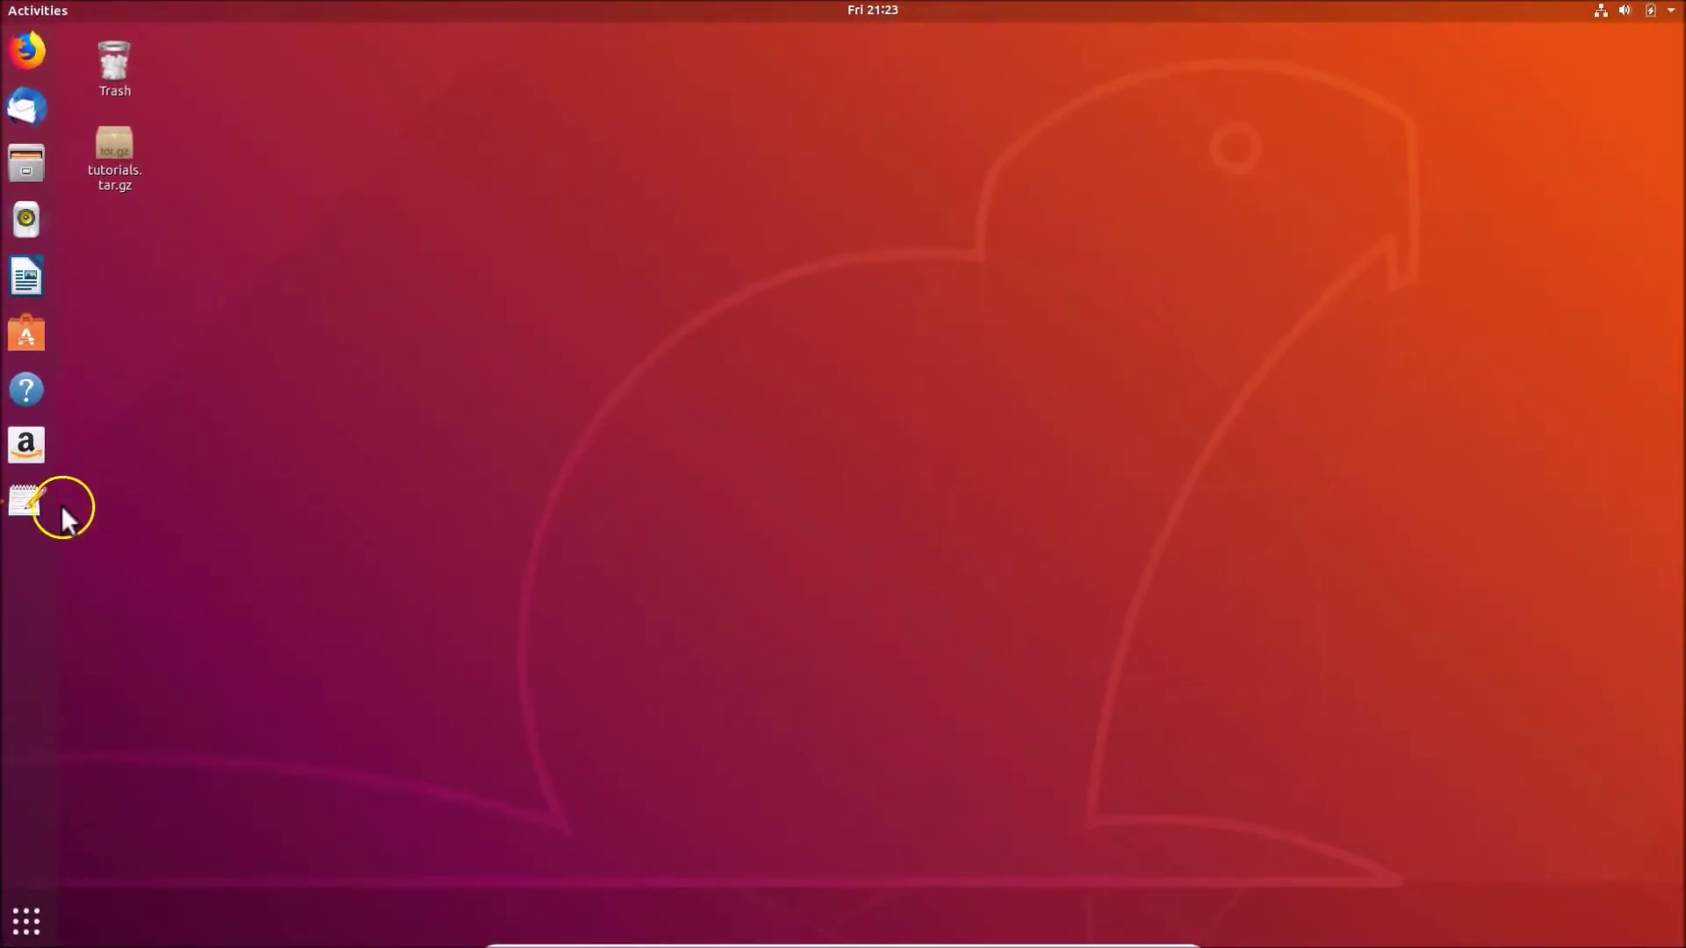
click(39, 504)
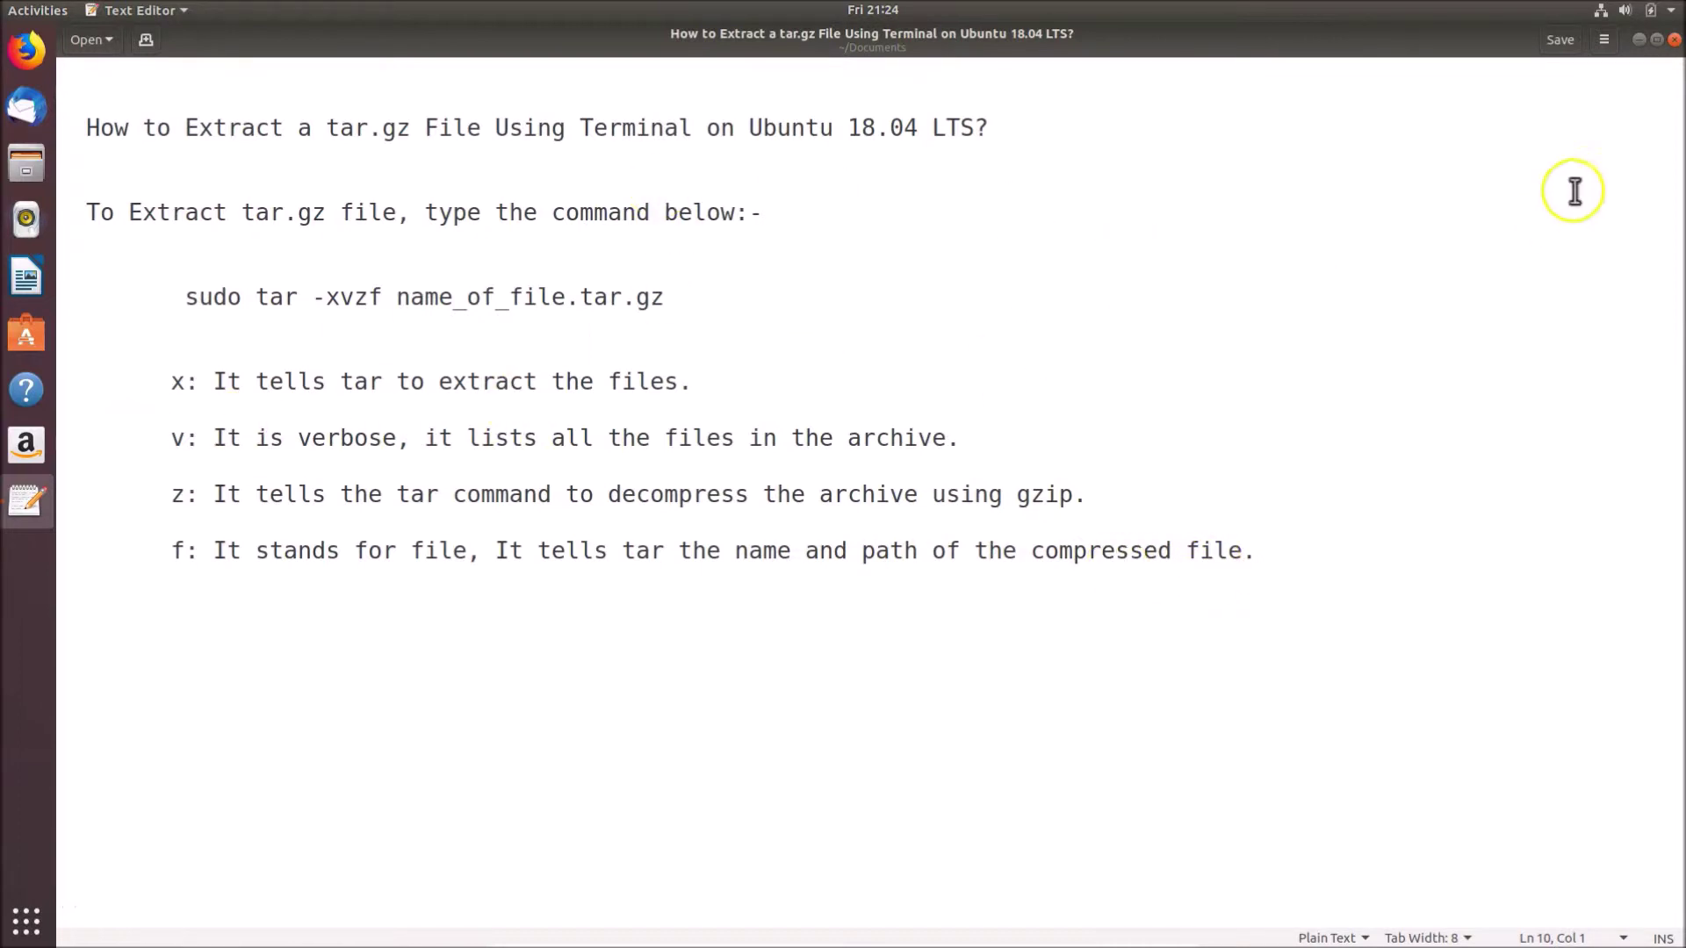
click(1656, 39)
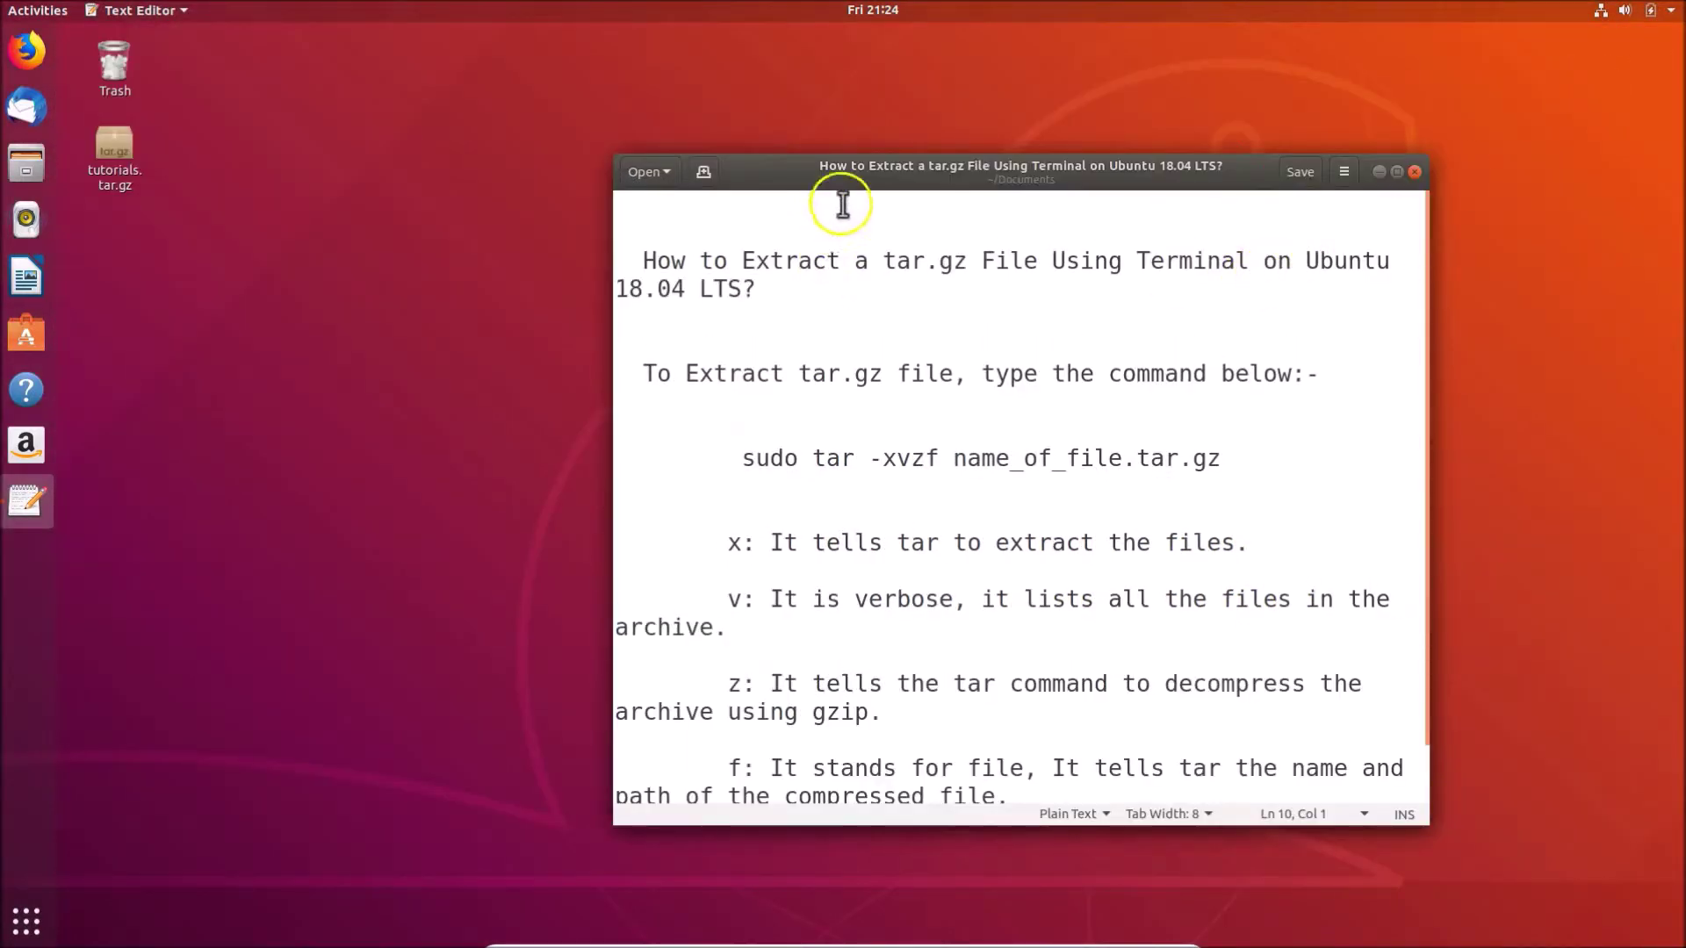
drag(796, 170, 929, 173)
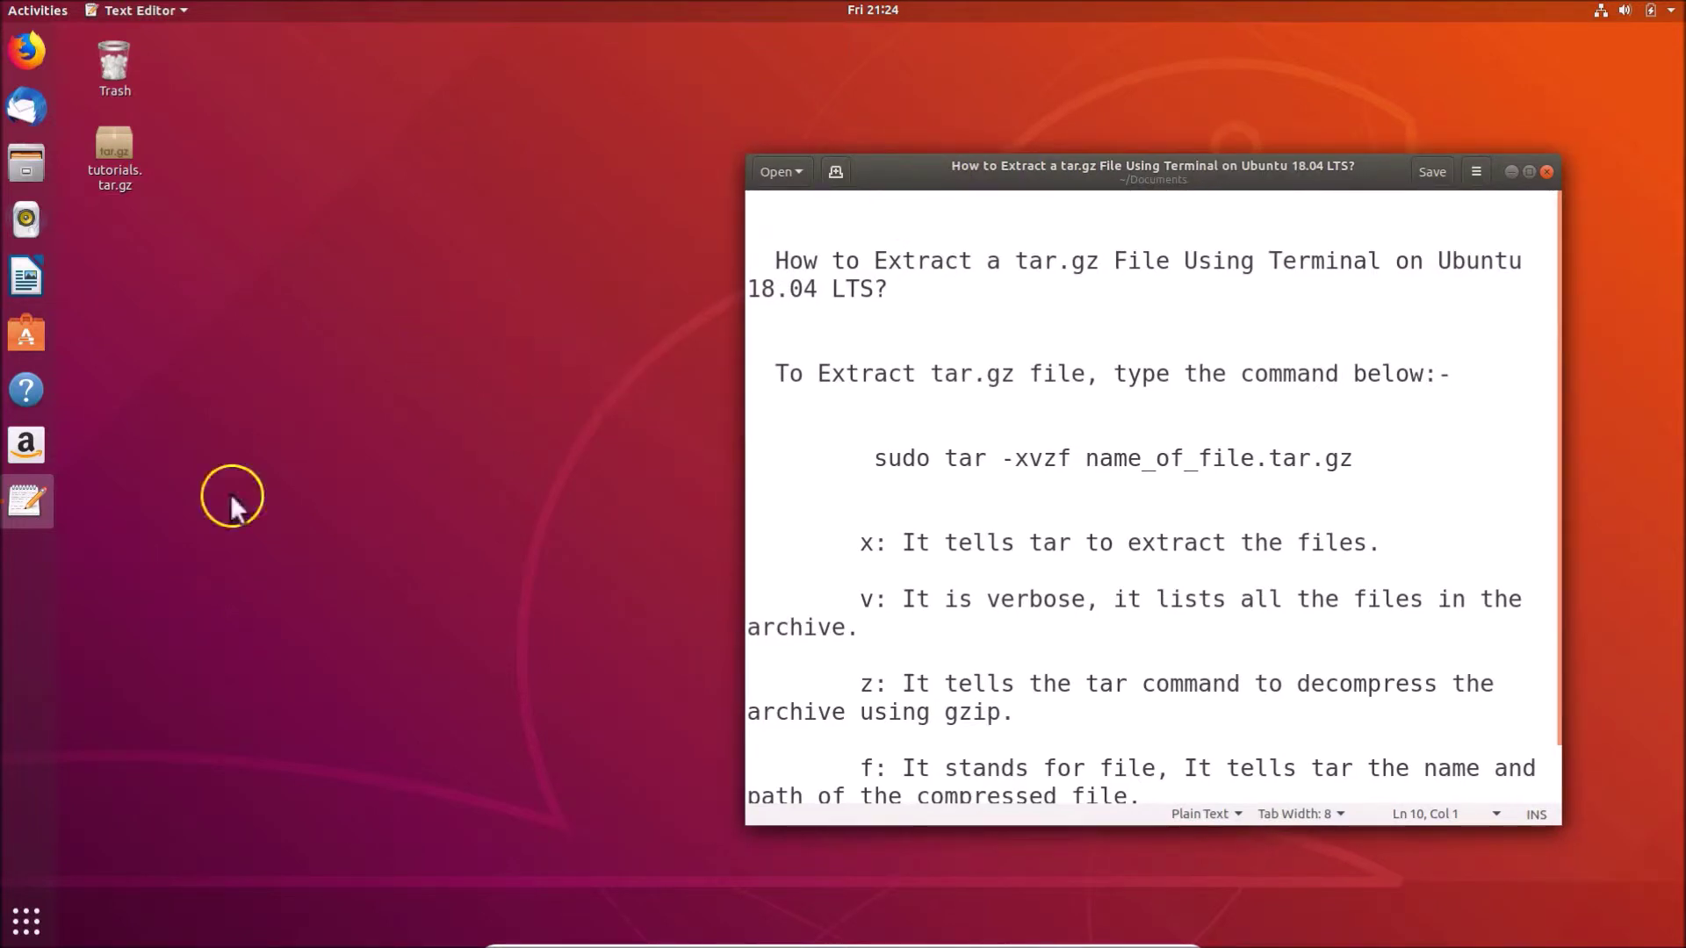
right_click(342, 375)
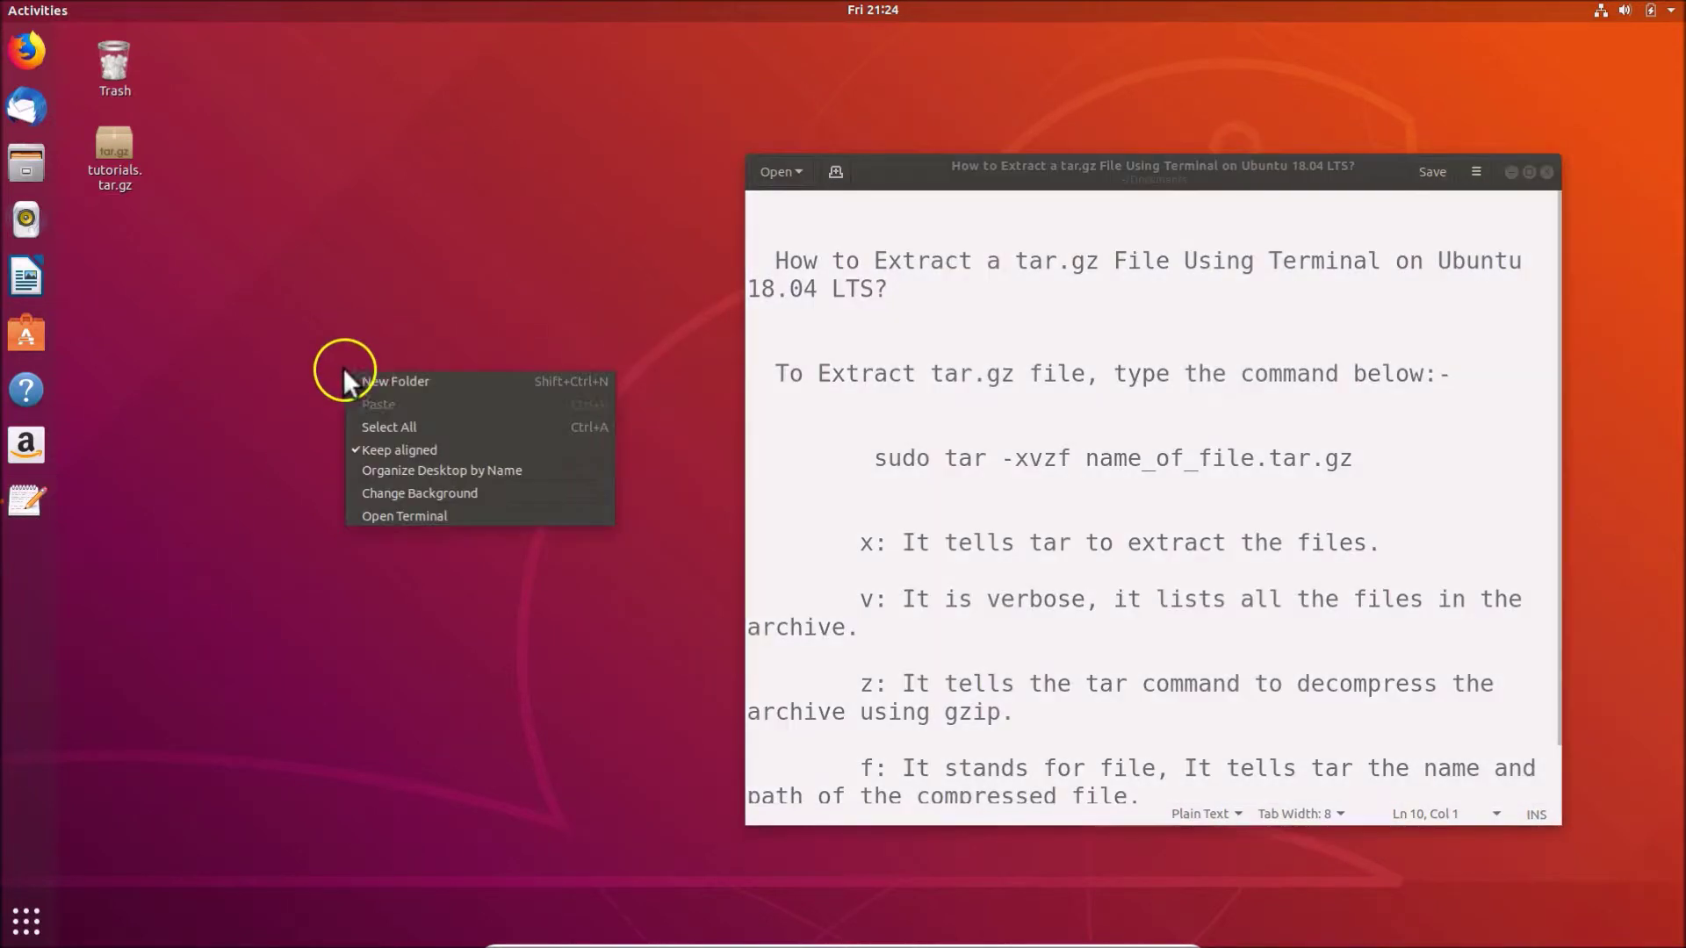
Open a home-folder terminal, arrange it beside the notes window, and list the home folder.
click(424, 515)
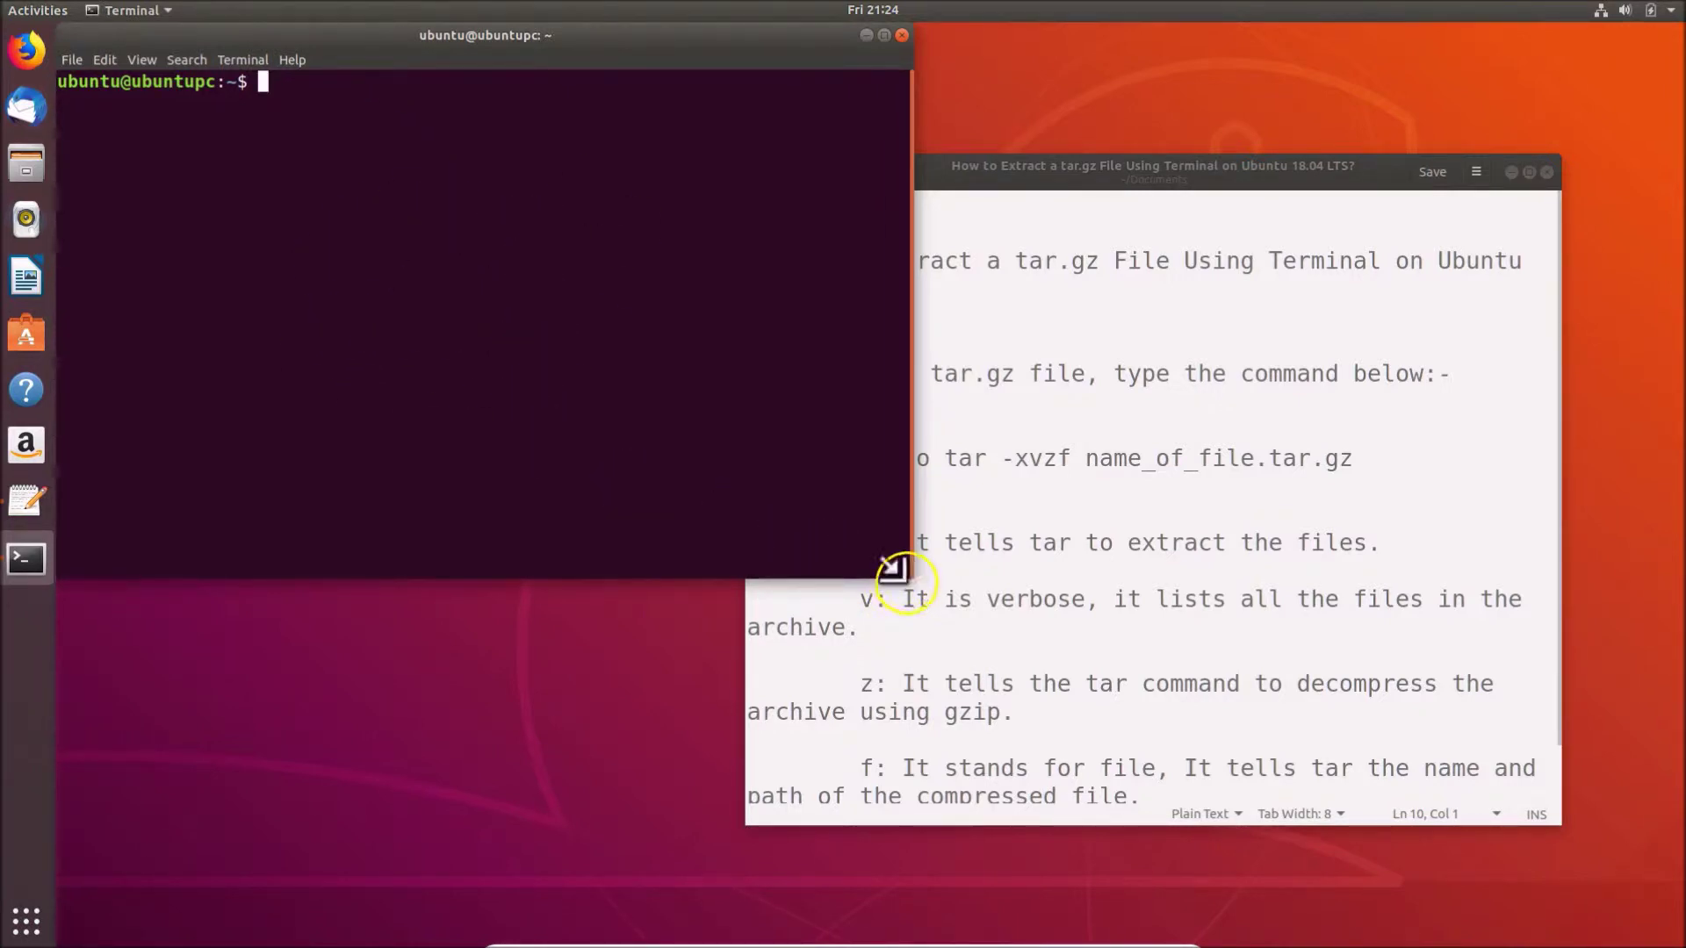
drag(892, 567, 744, 554)
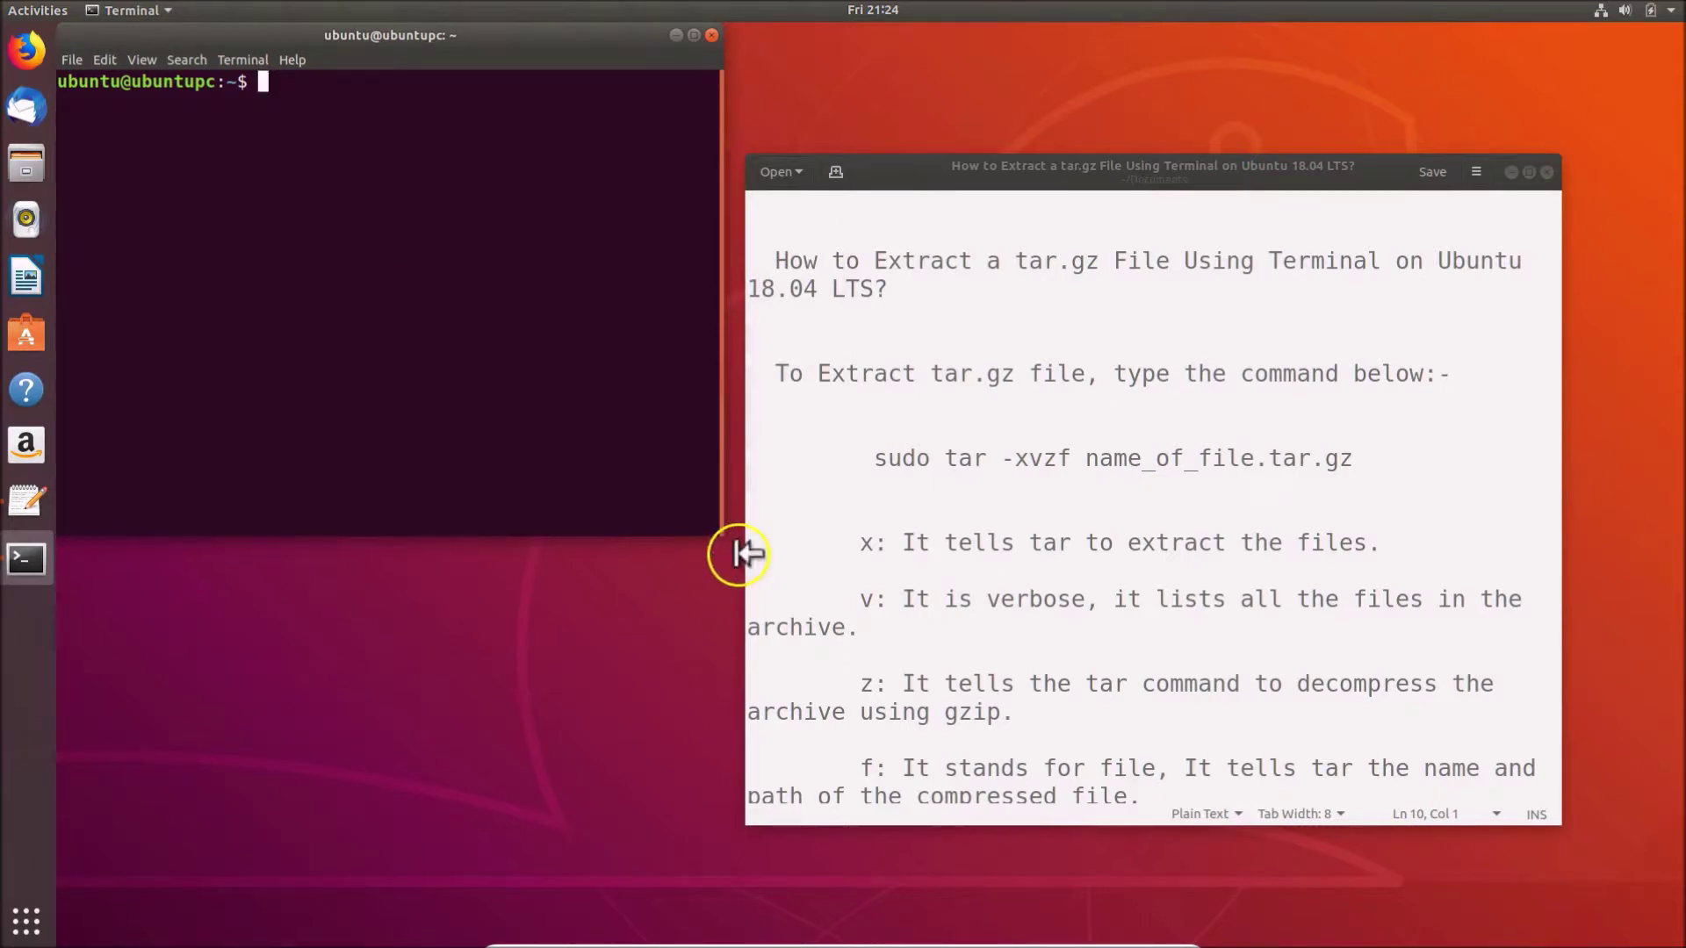
drag(1067, 172, 1177, 161)
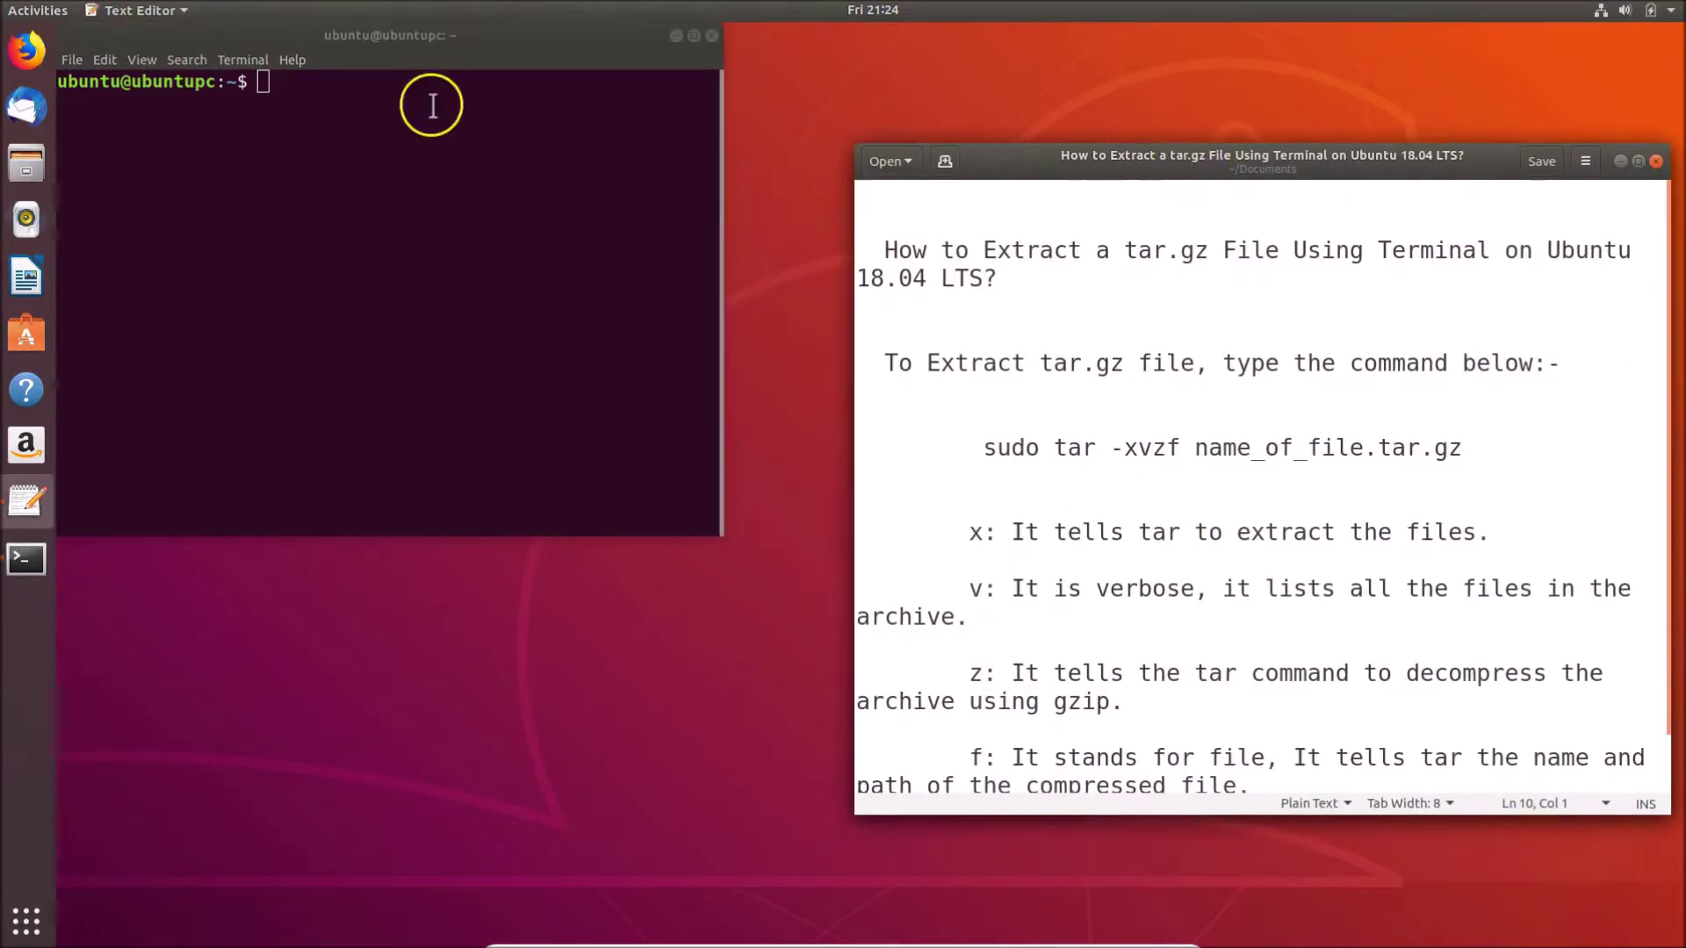
drag(297, 53, 368, 265)
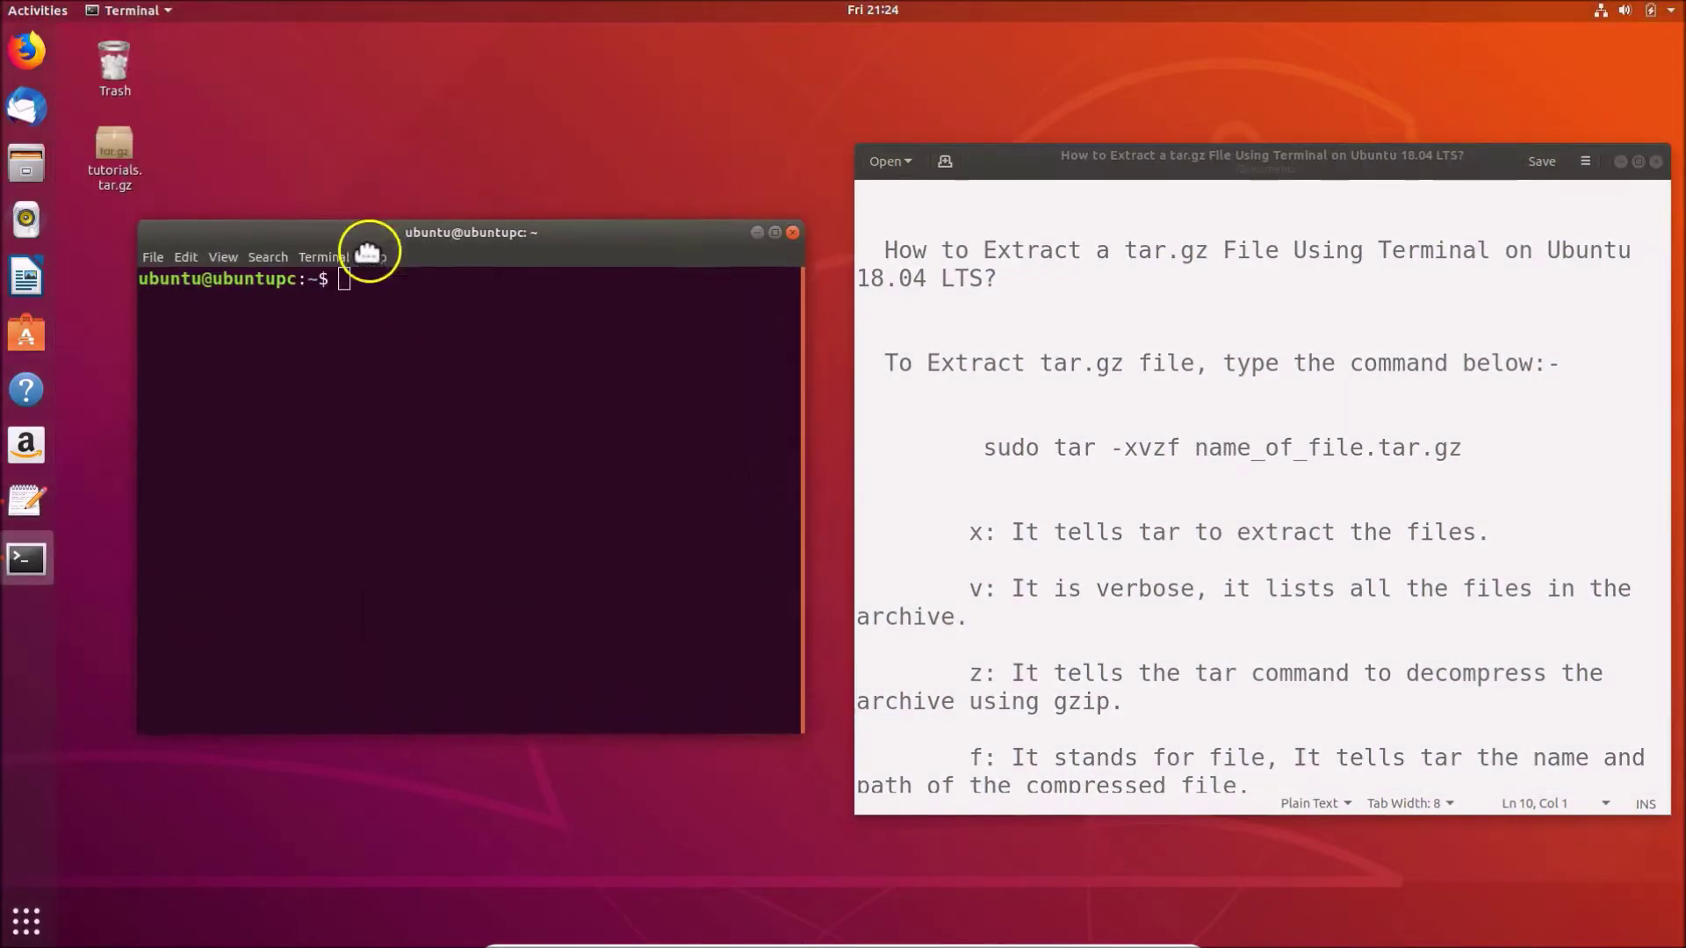
drag(785, 742, 838, 793)
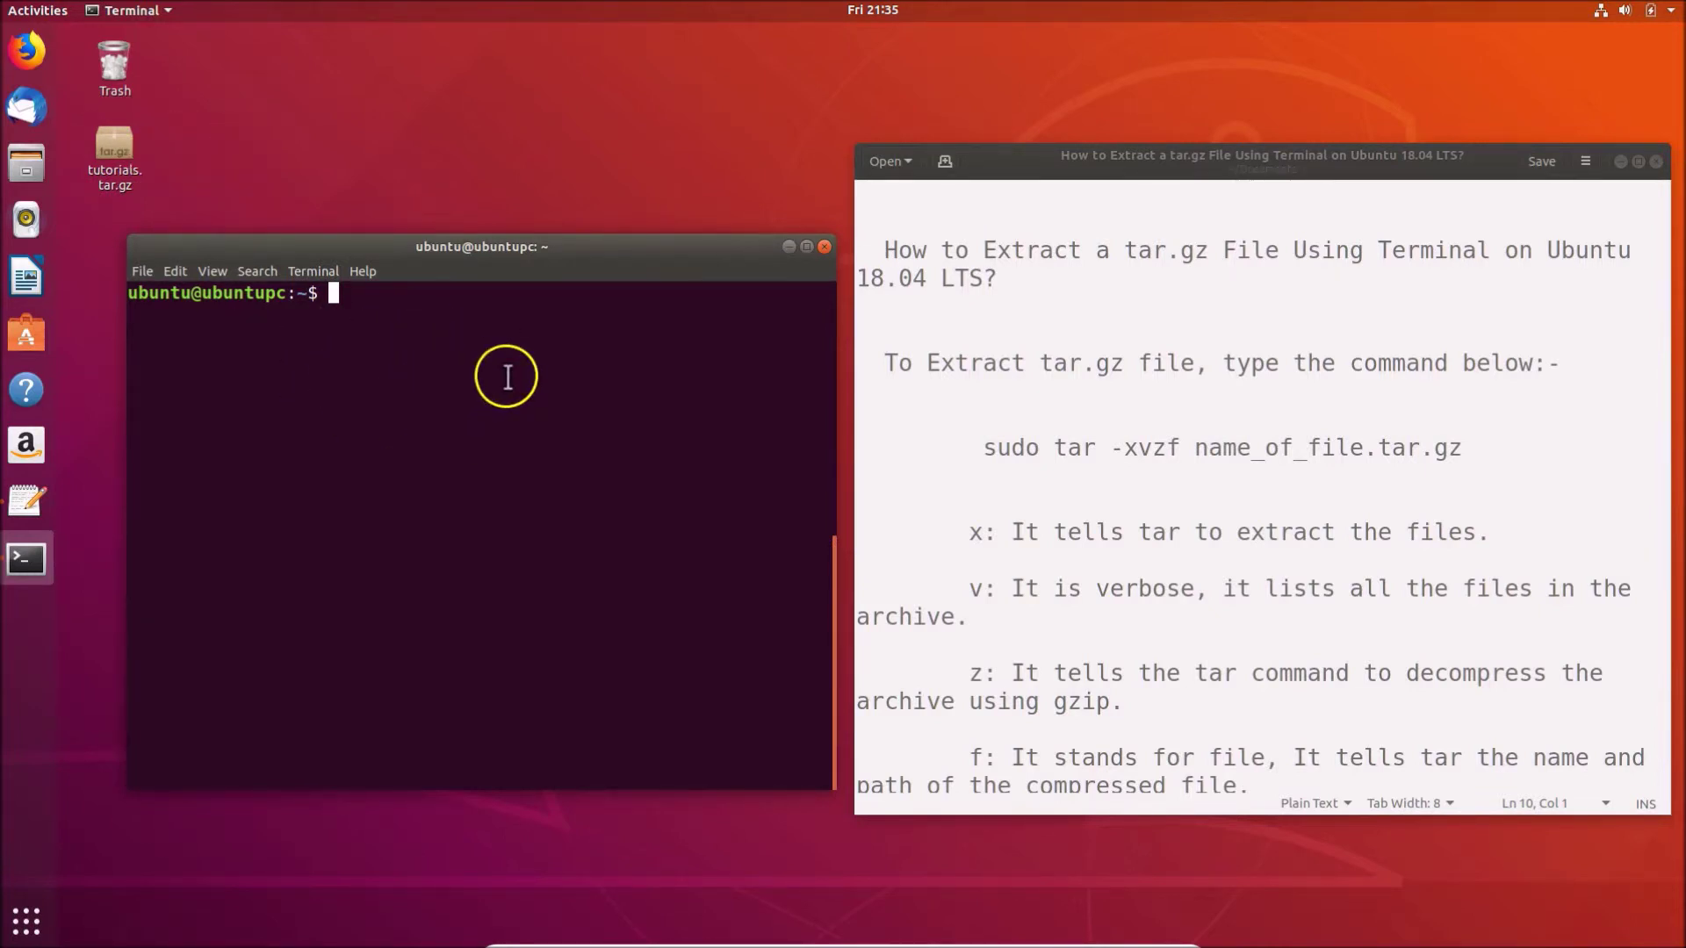
text(ls)
key(Return)
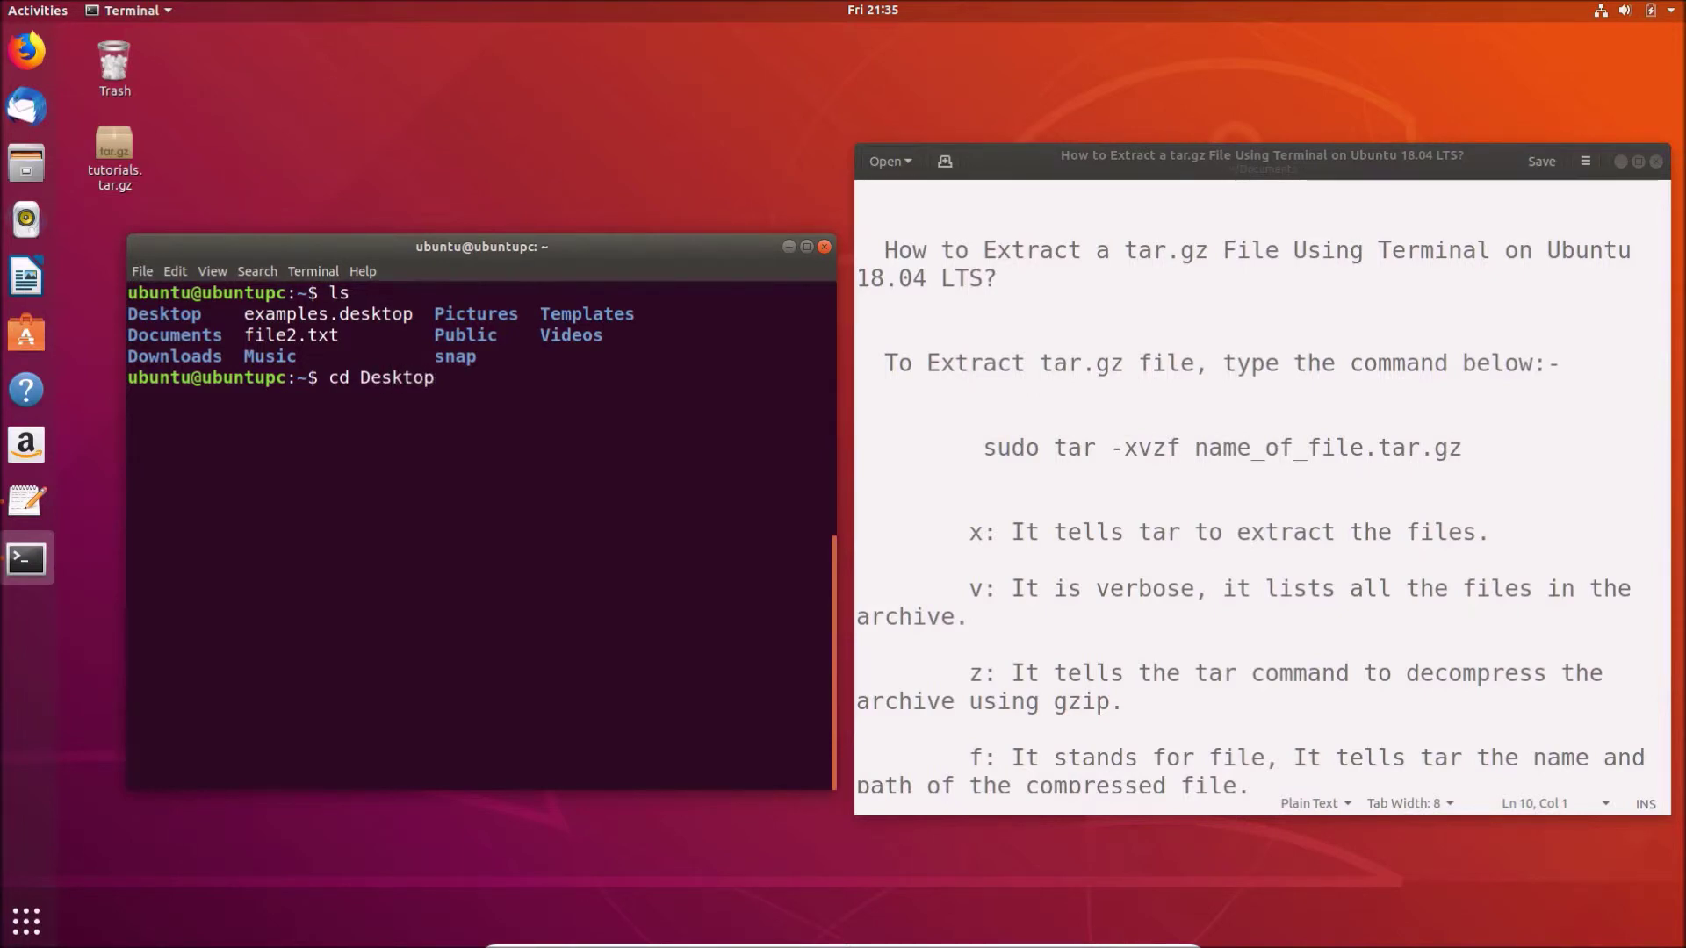
Change into Desktop with cd and list it, revealing tutorials.tar.gz.
key(Return)
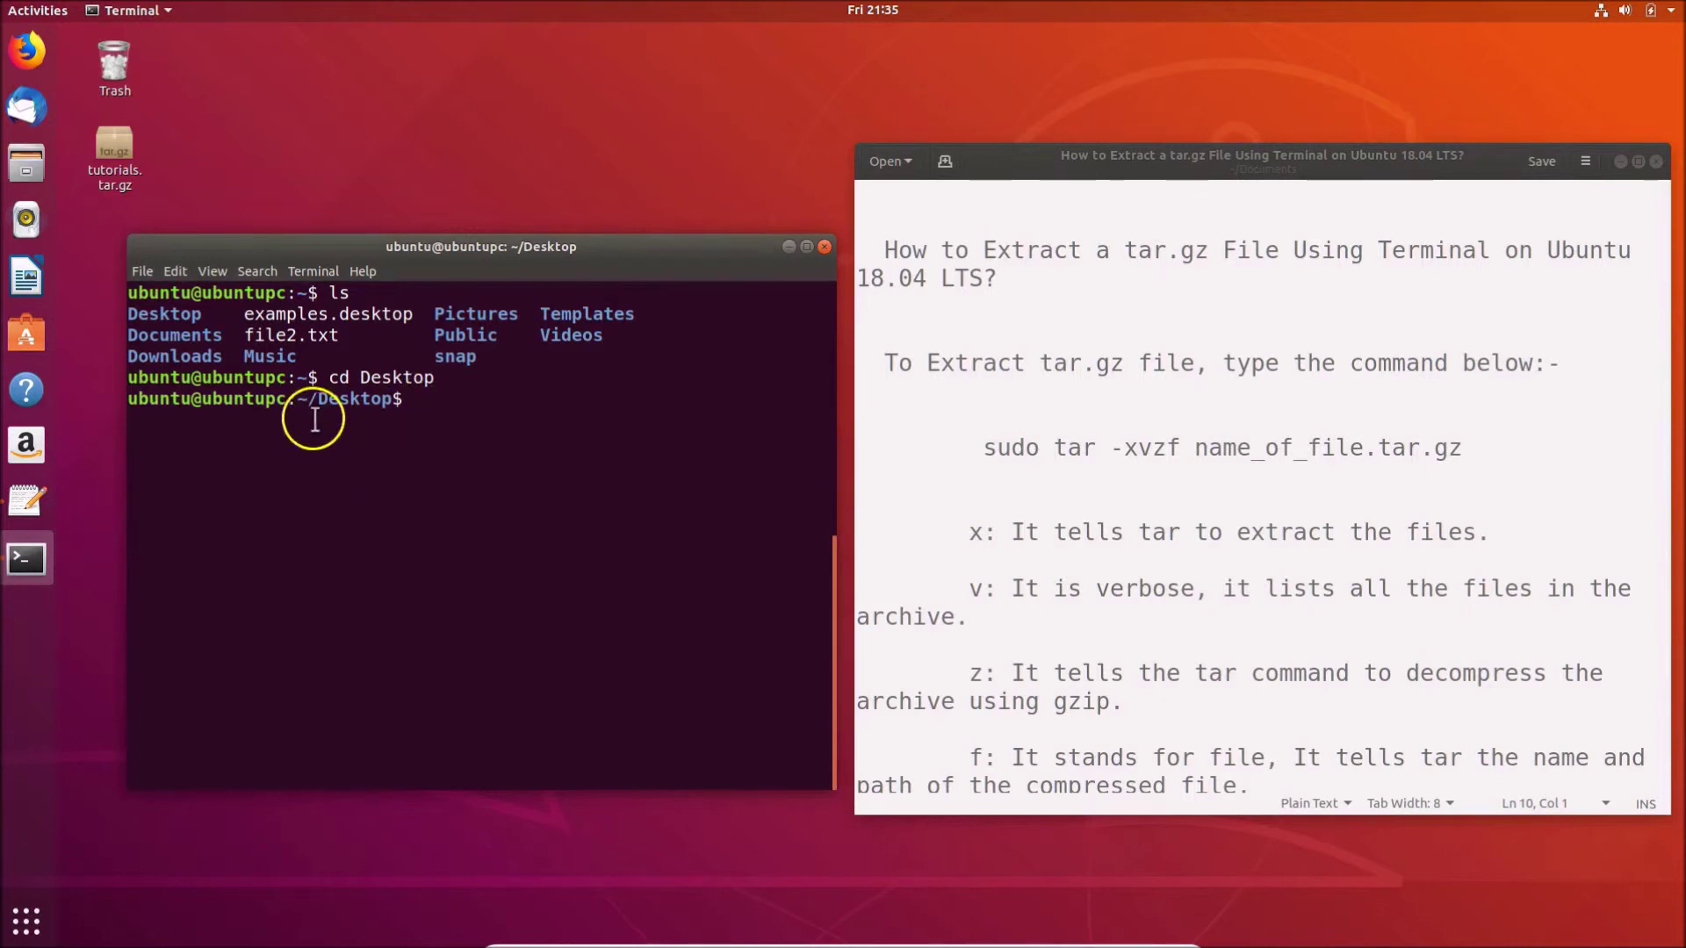
text(ls)
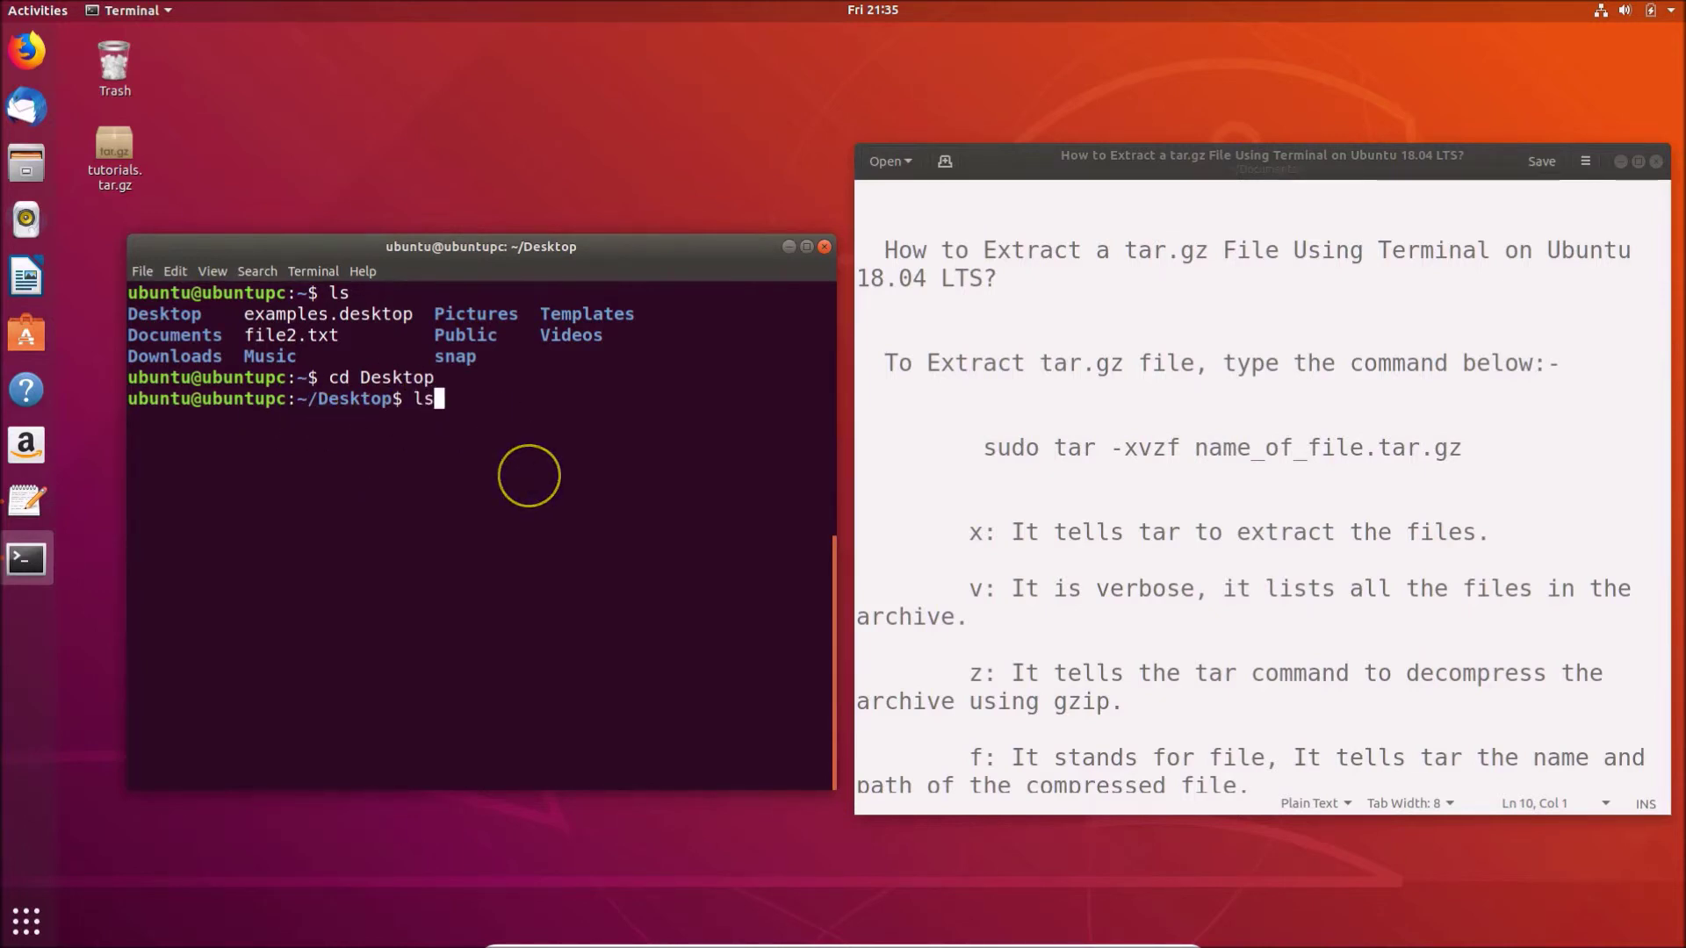
key(Return)
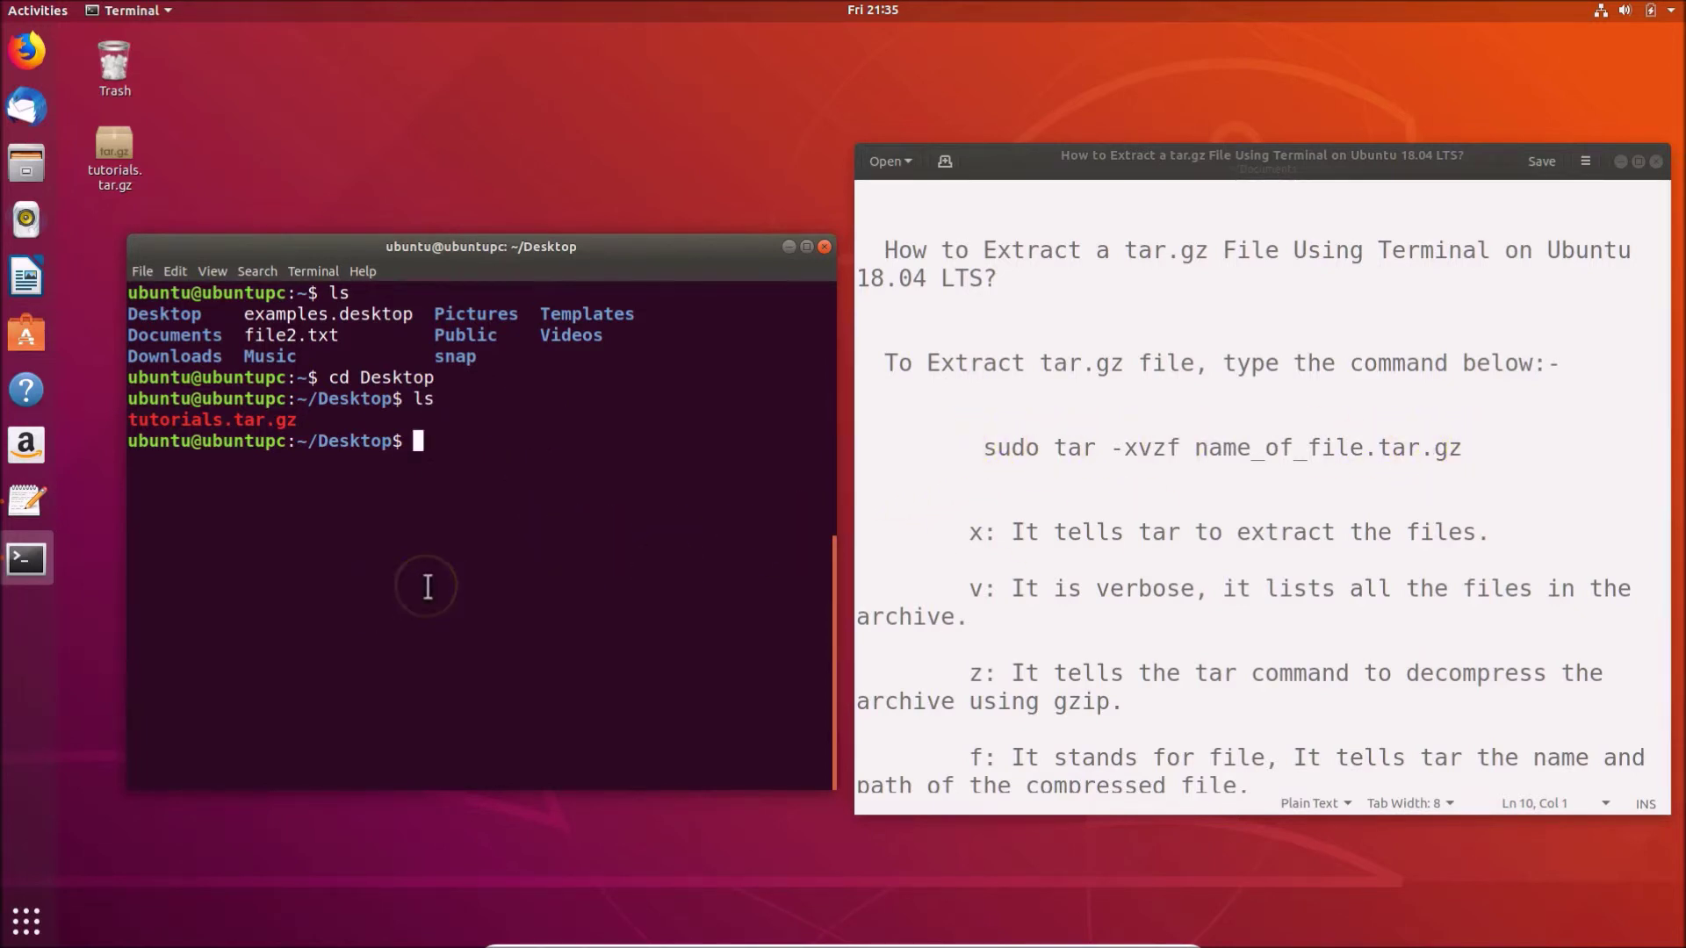
text(sudo tar -xvzf )
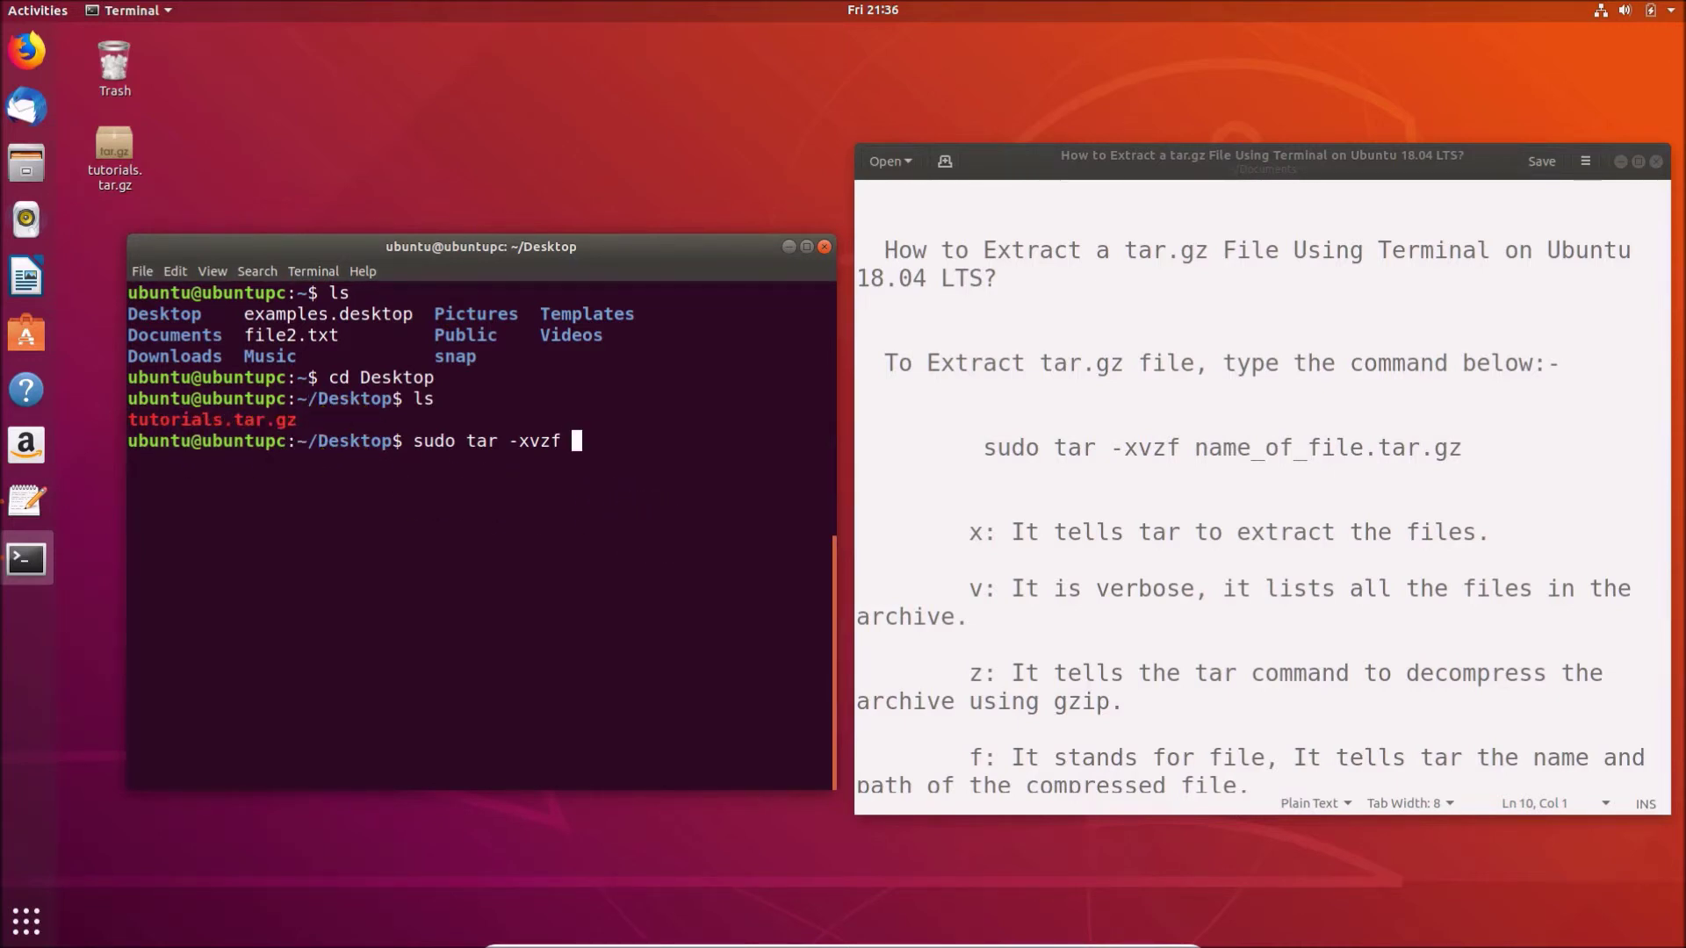
text(tutorials)
text(.ta)
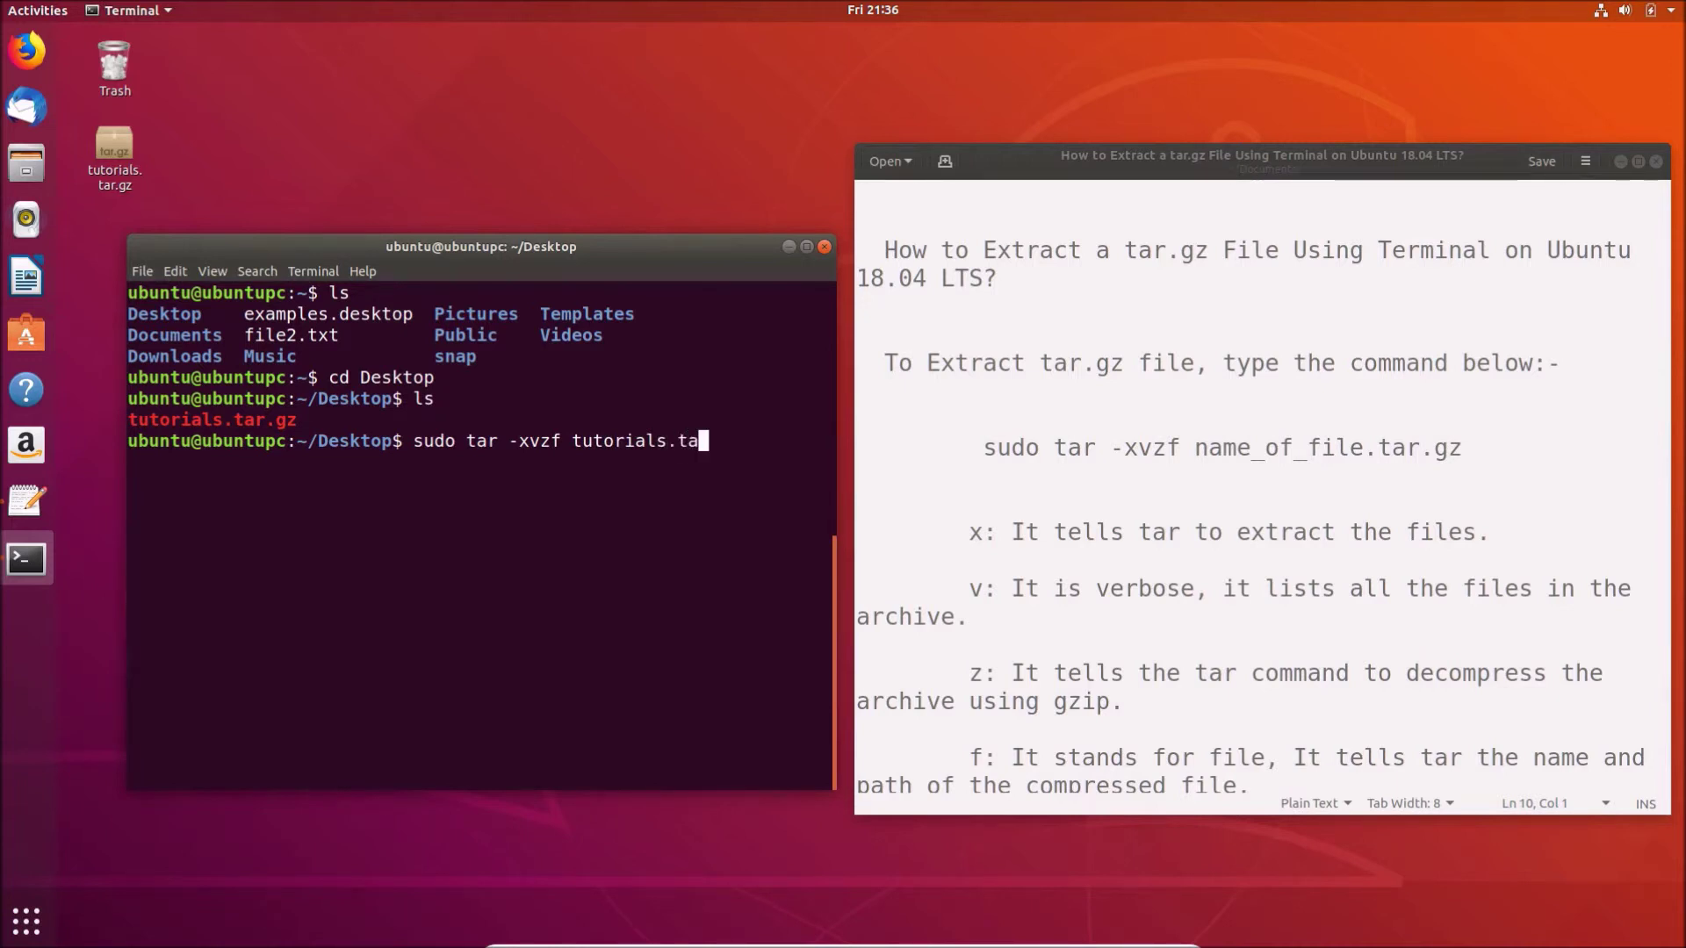
text(r.gz)
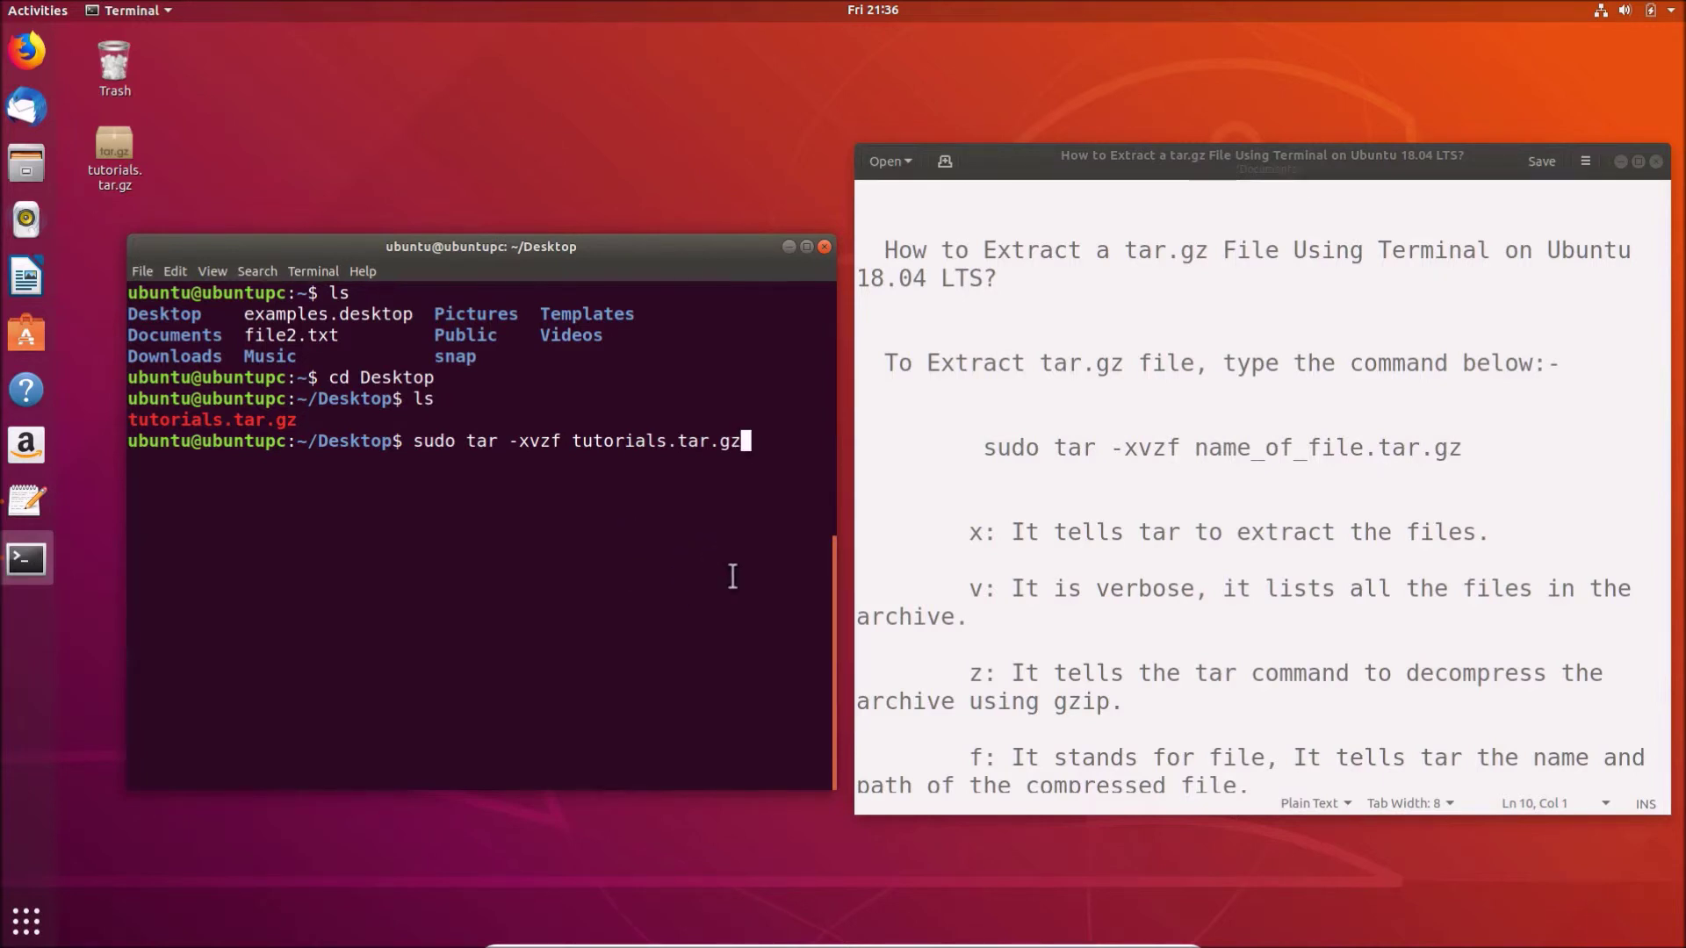
Run sudo tar -xvzf tutorials.tar.gz and enter the sudo password.
key(Return)
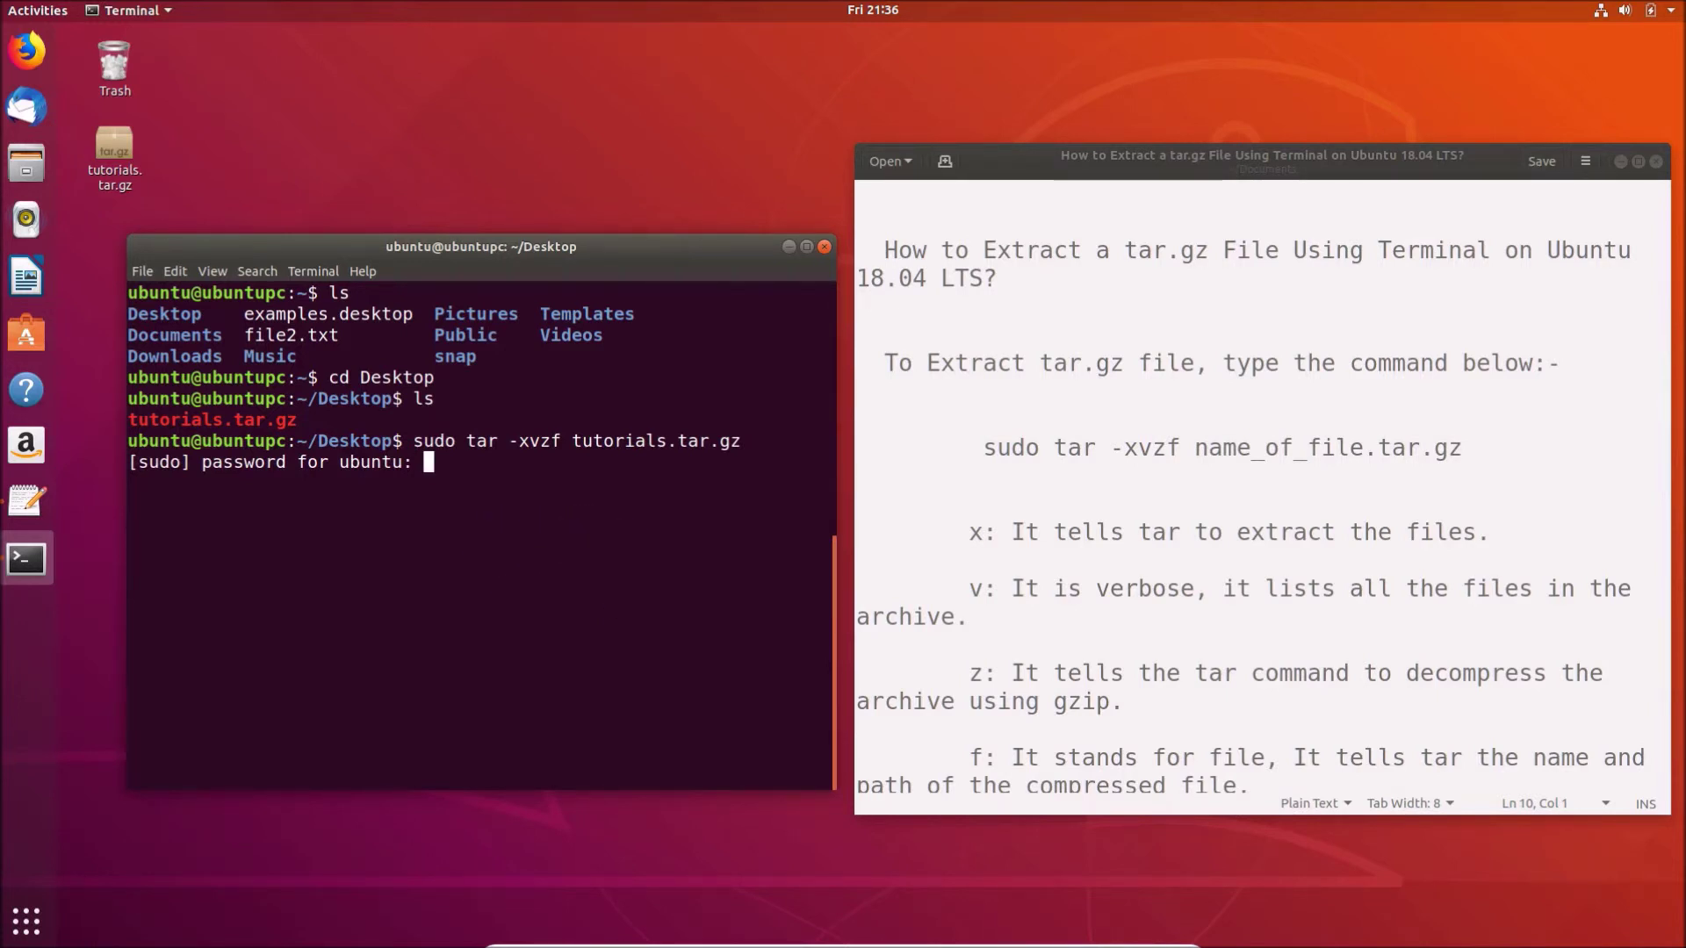
key(Return)
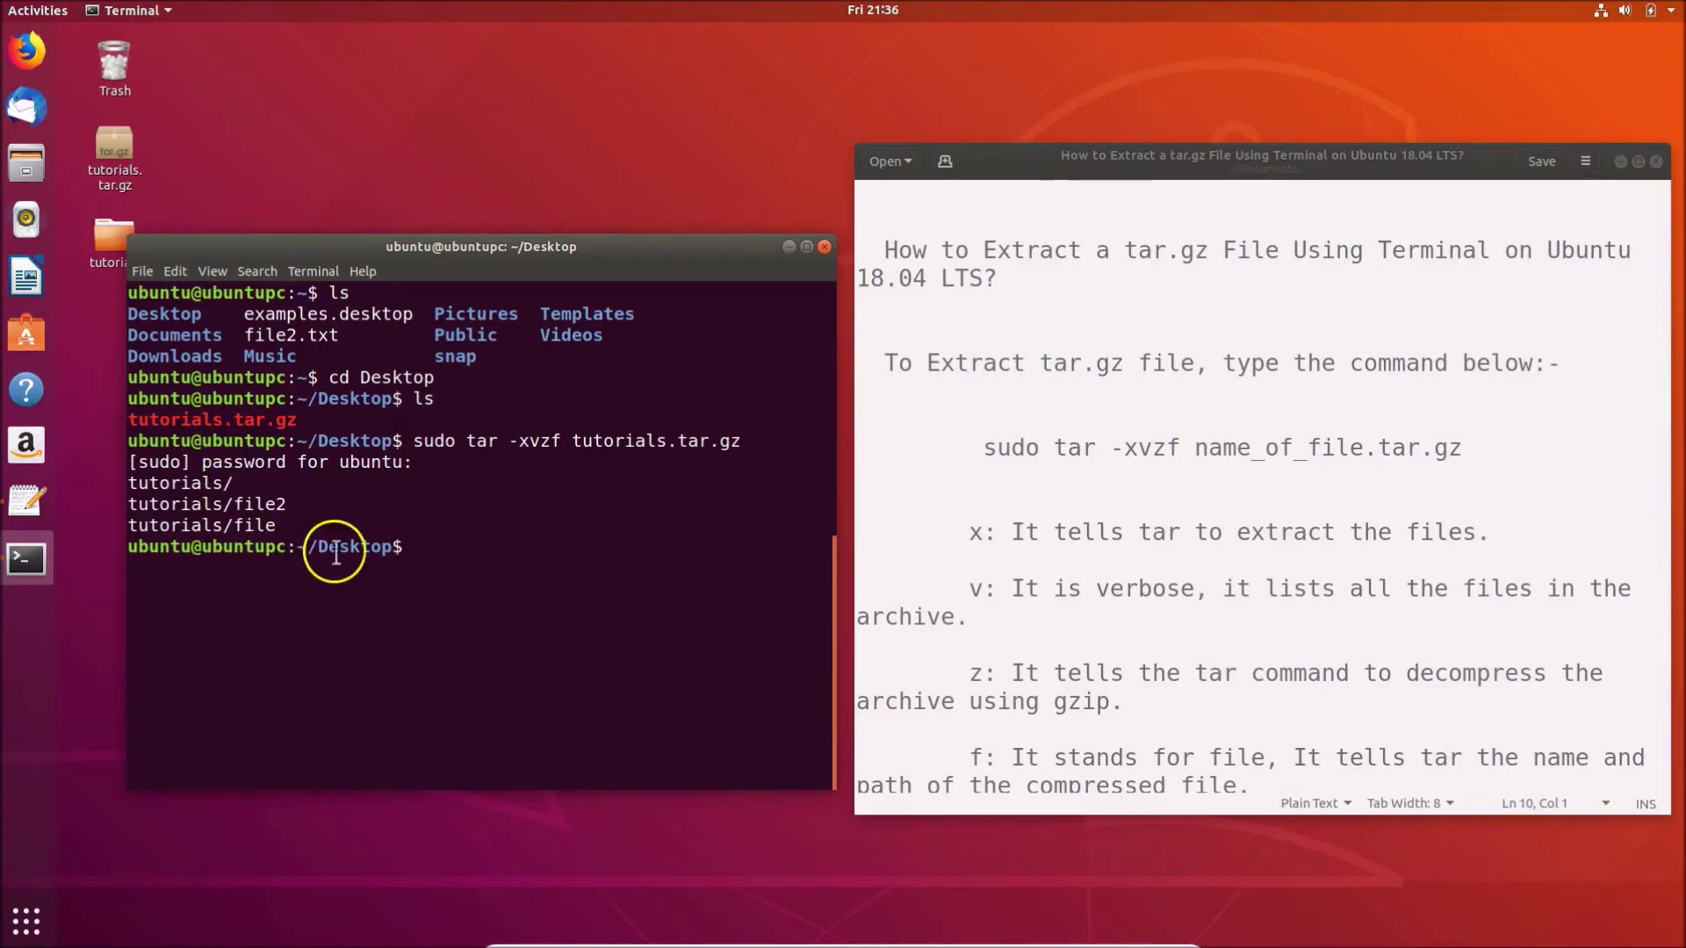
drag(330, 251, 370, 344)
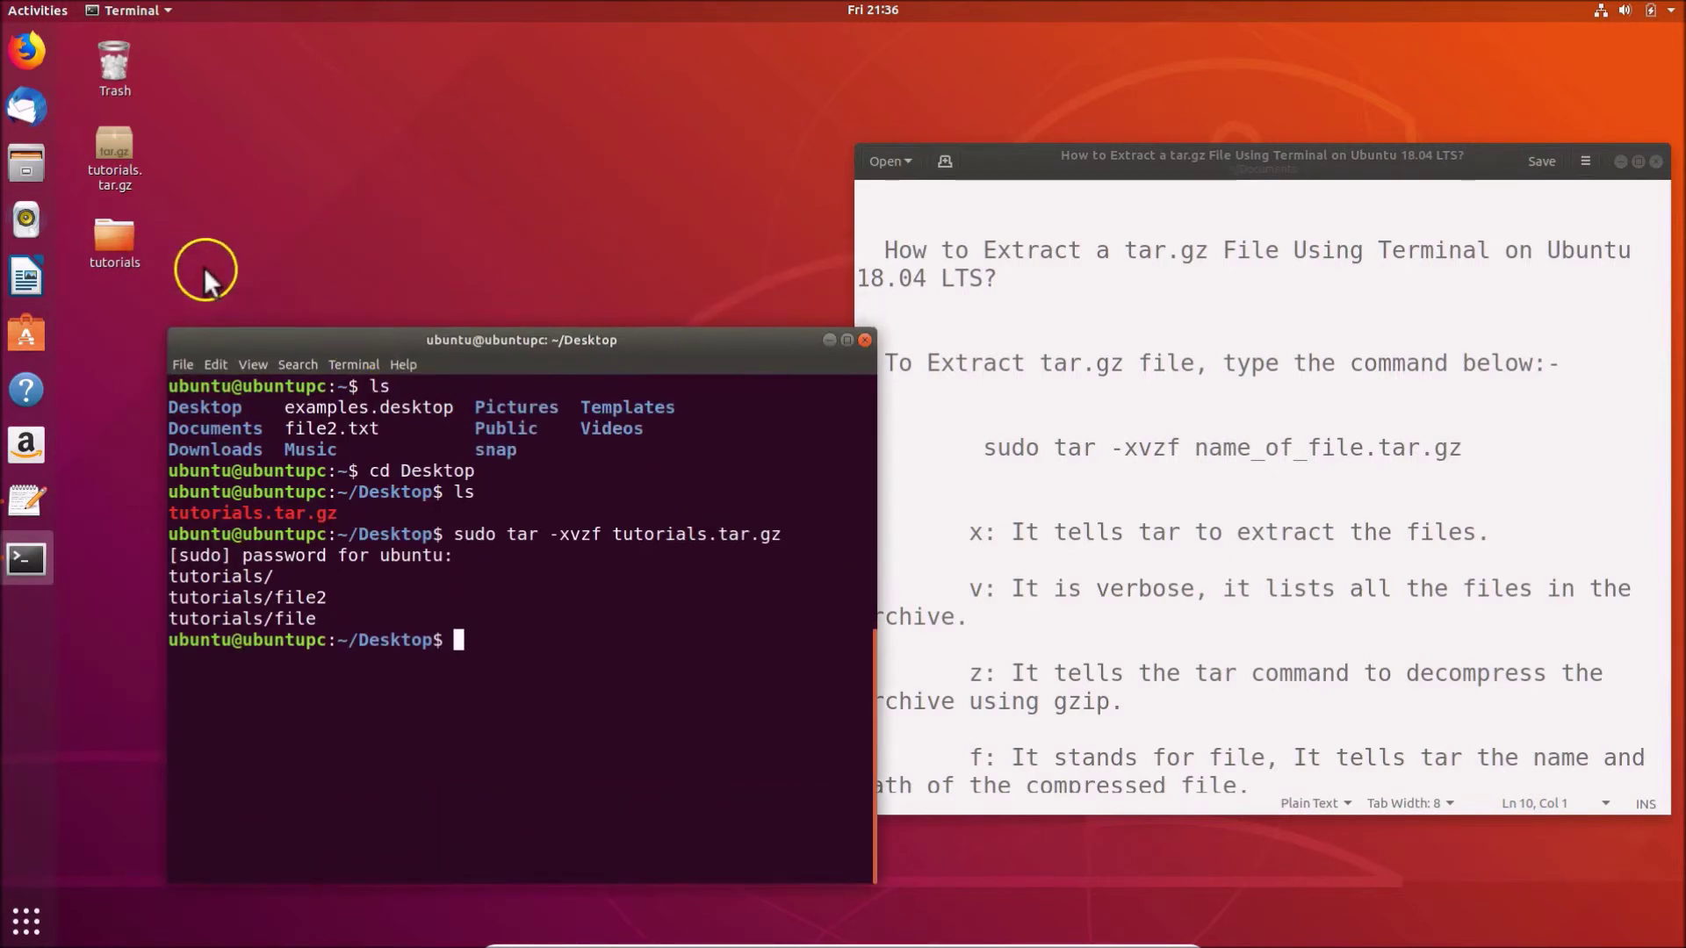
right_click(125, 233)
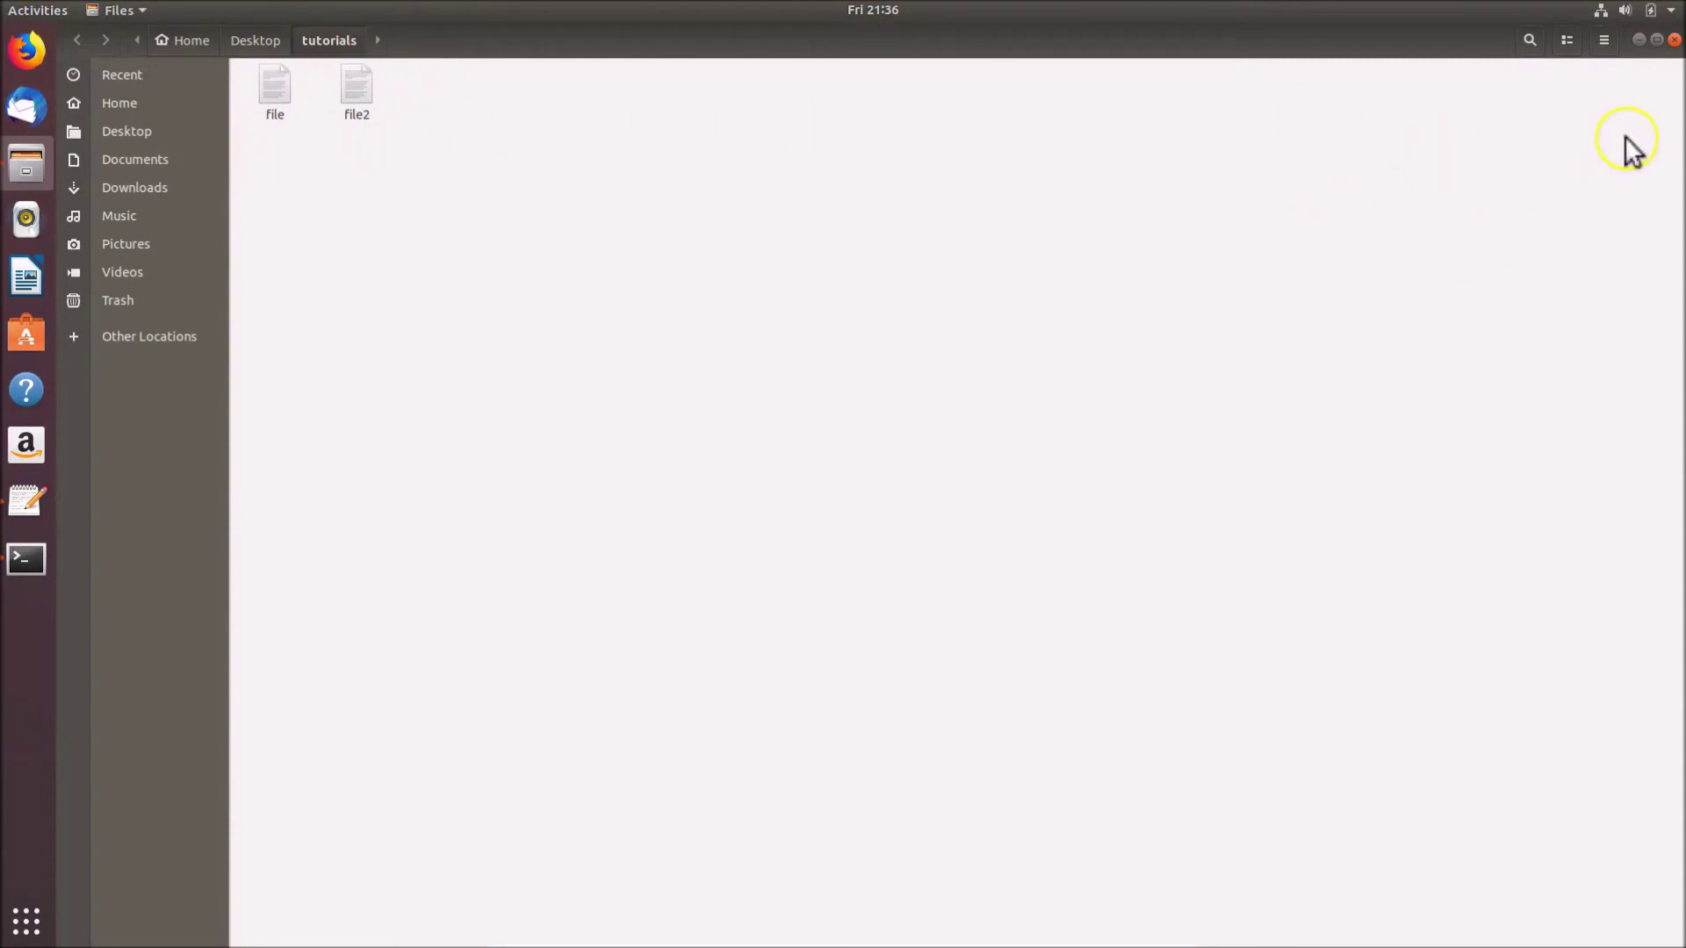
click(1673, 39)
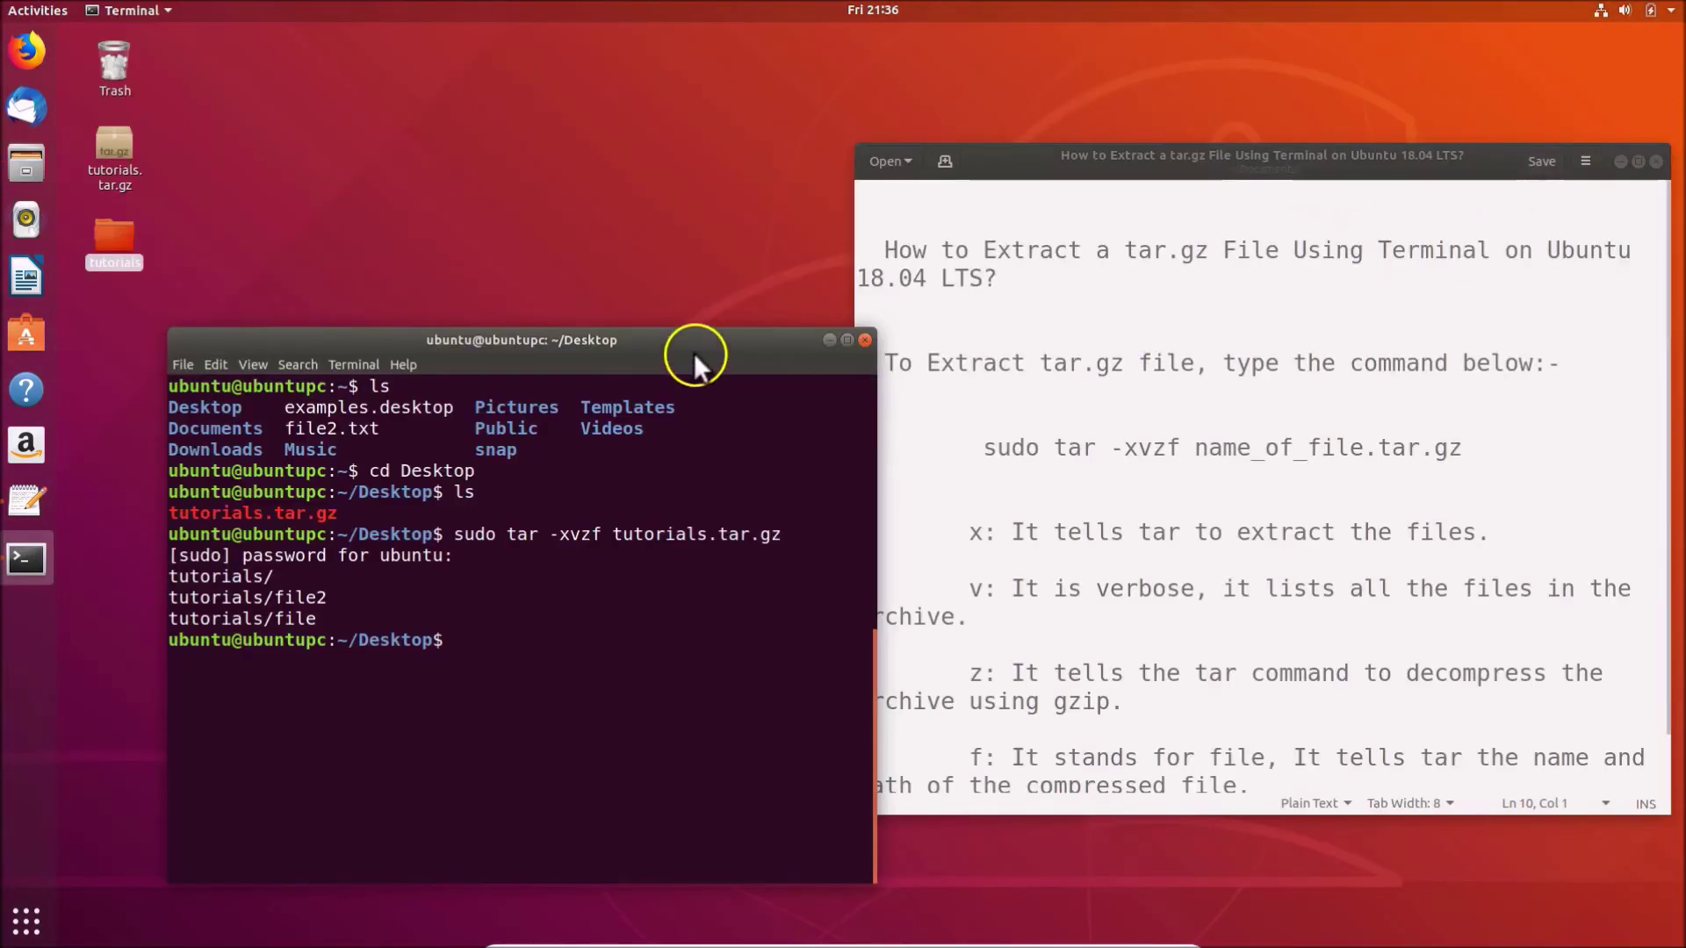
Nudge the terminal up and left, then maximize the extraction notes window.
drag(695, 354, 656, 324)
click(1635, 161)
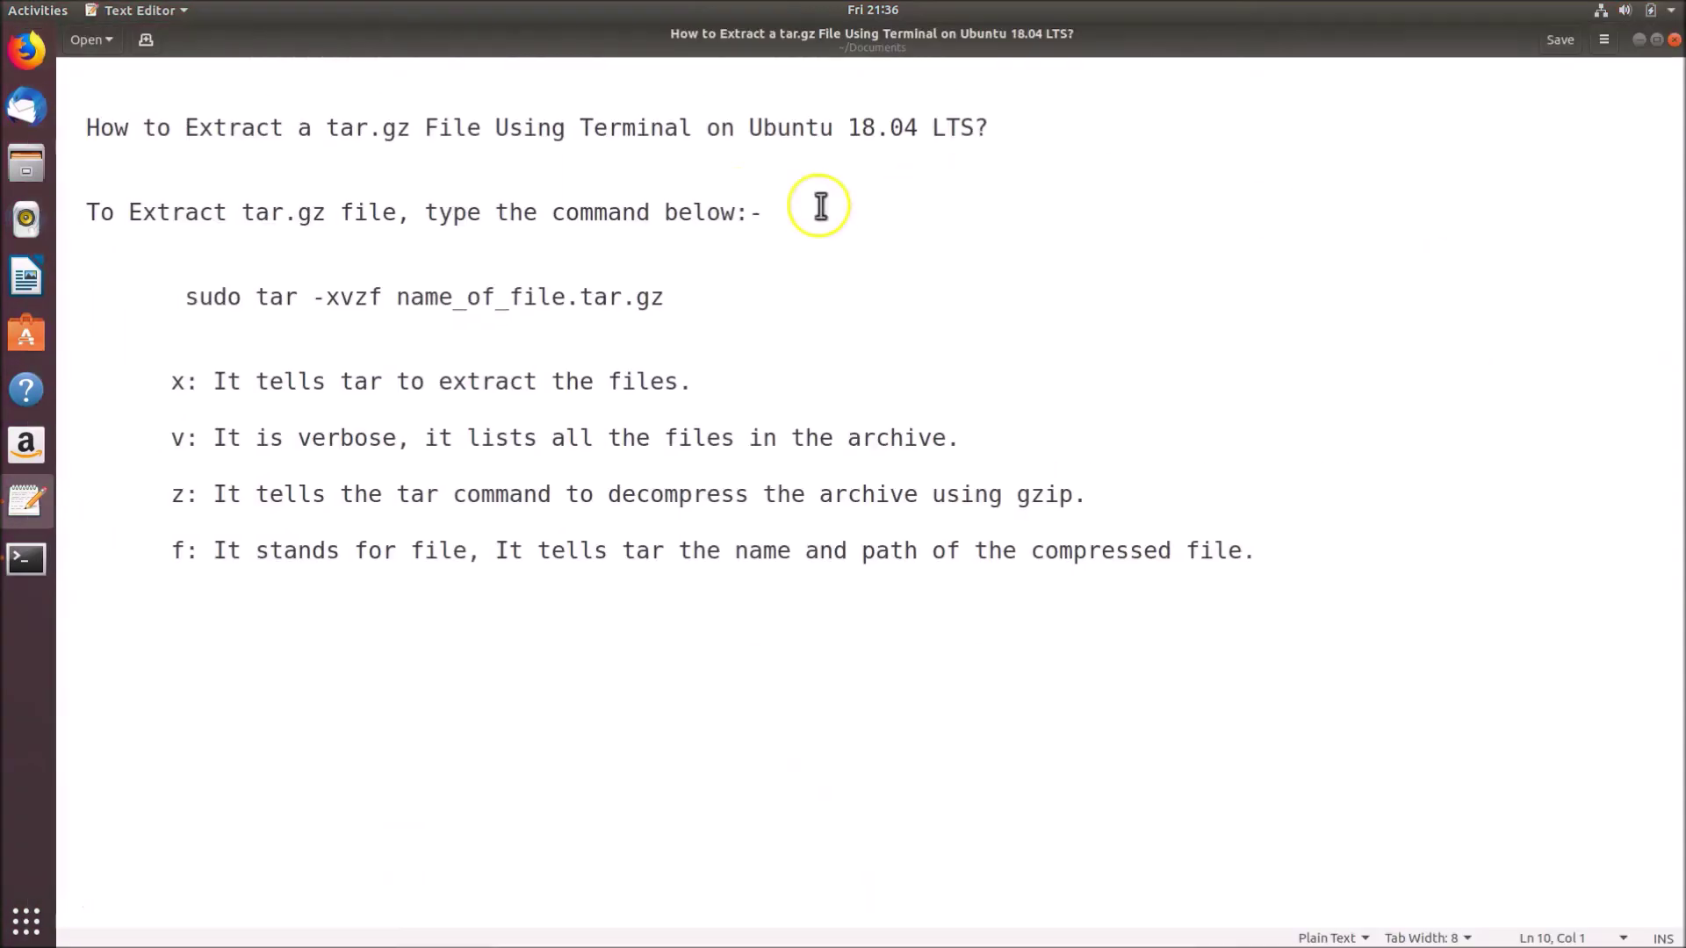